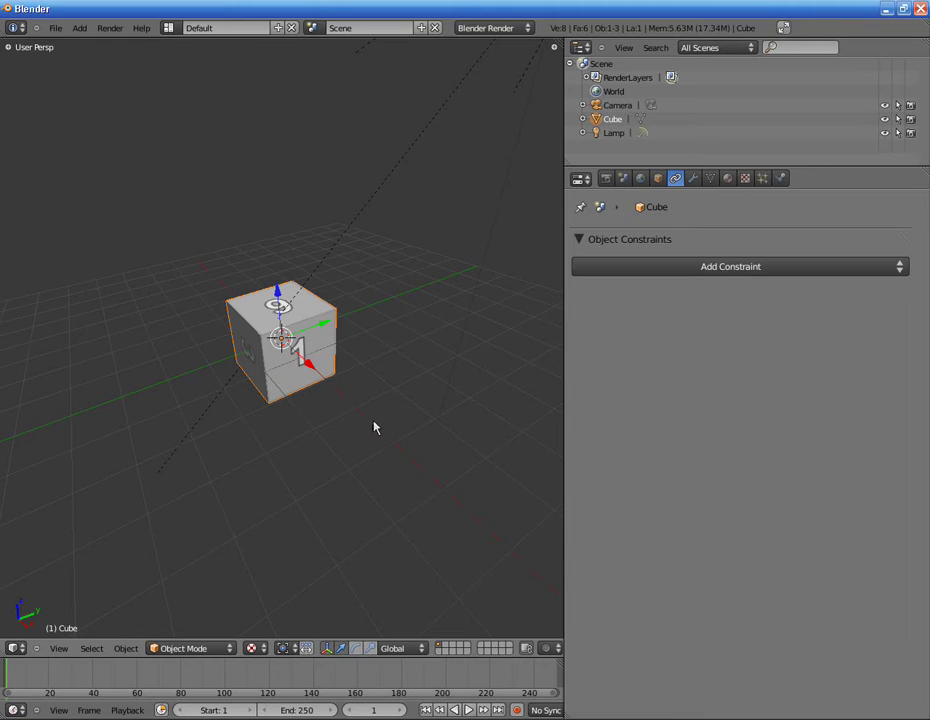
Step: Orbit the view around the dice cube until its 3 face is visible
mouse_move(388, 298)
middle_mouse_down()
mouse_move(415, 303)
mouse_move(416, 282)
middle_mouse_up()
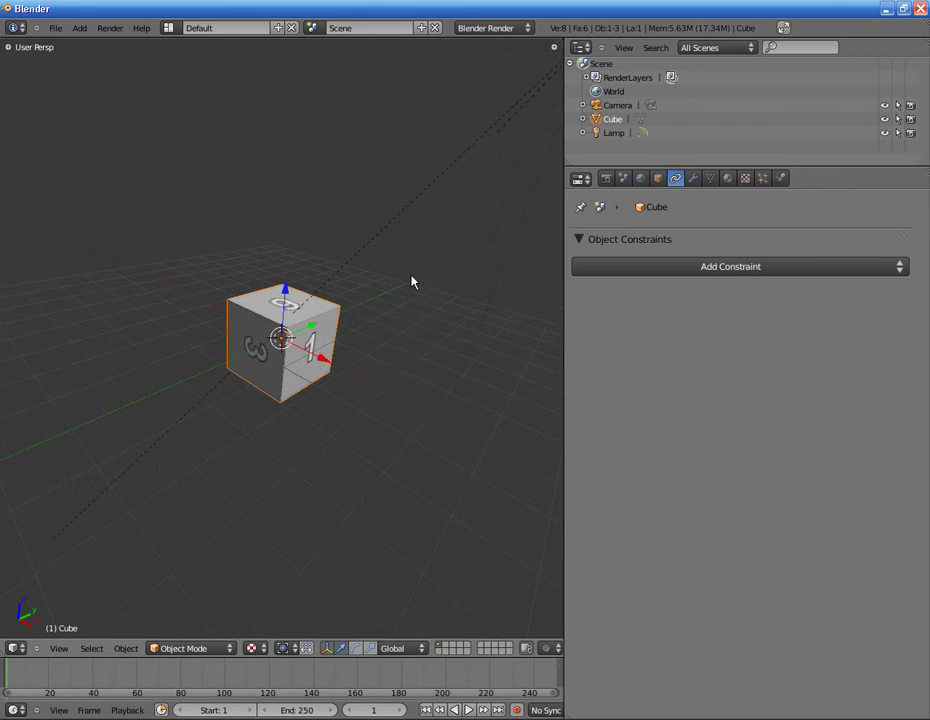
key("shift+a")
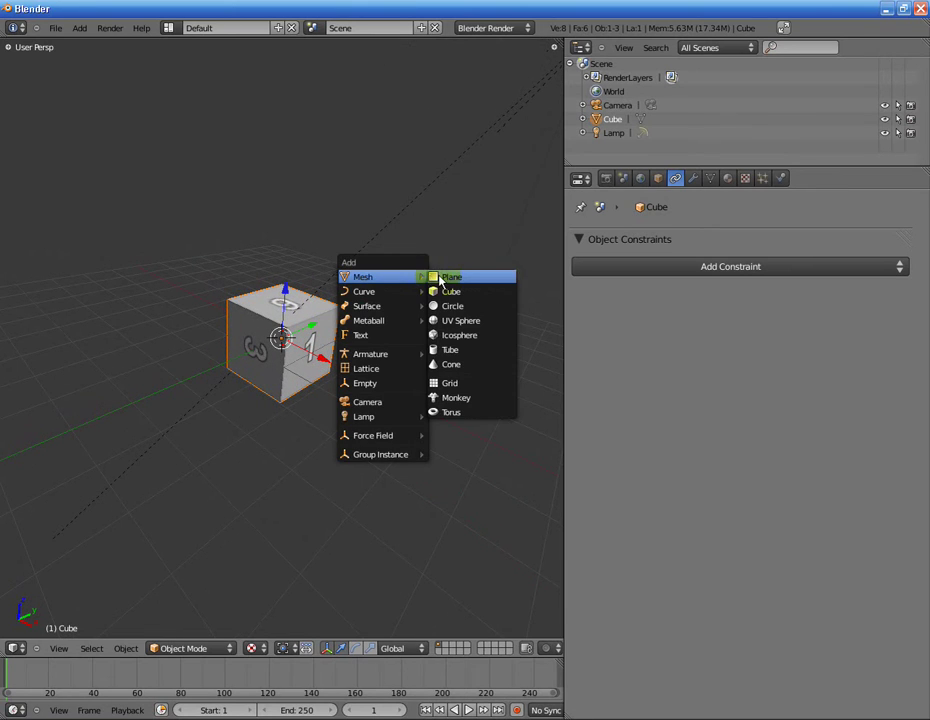
Step: Add a plane and scale it up three times into a large ground floor
left_click(445, 277)
key("s")
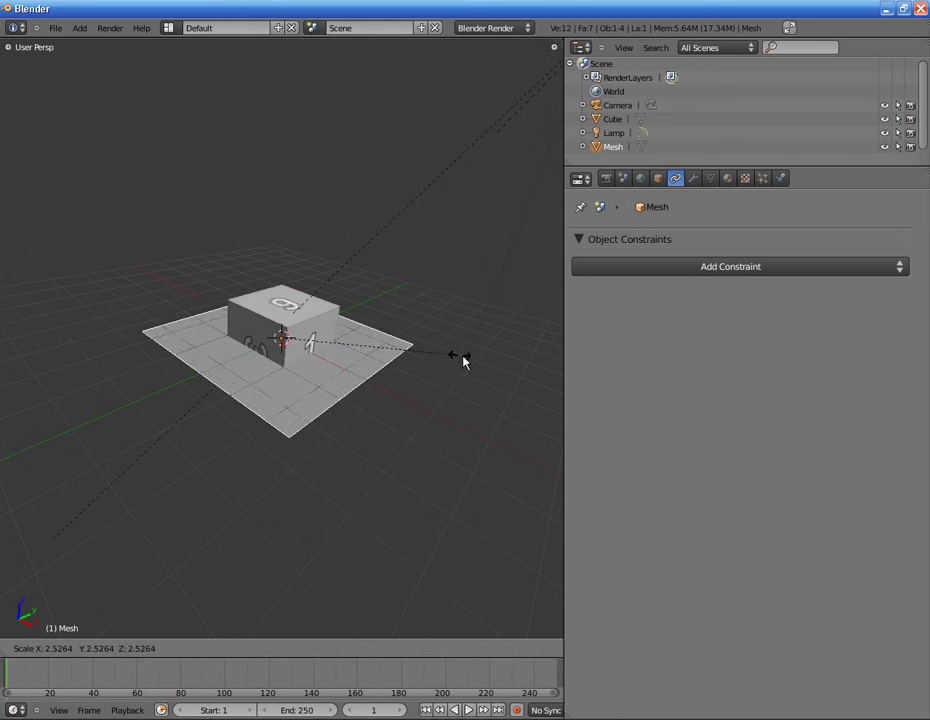
left_click(390, 349)
key("s")
left_click(420, 352)
key("s")
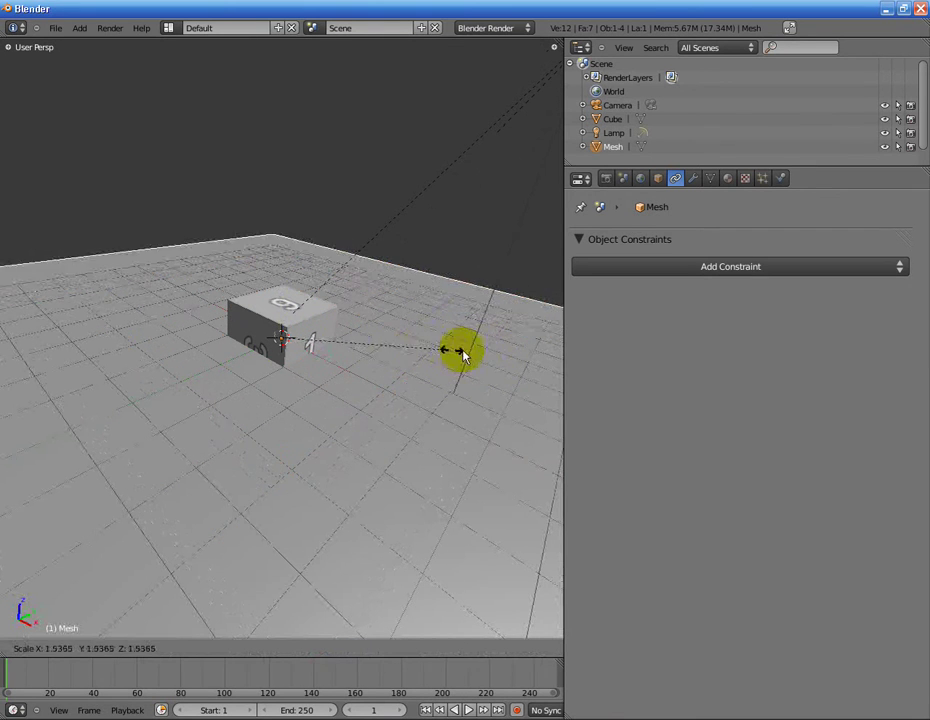
left_click(500, 353)
Step: Select the dice cube and lift it along Z slightly above the plane
mouse_move(401, 376)
middle_mouse_down()
mouse_move(420, 340)
mouse_move(311, 311)
middle_mouse_up()
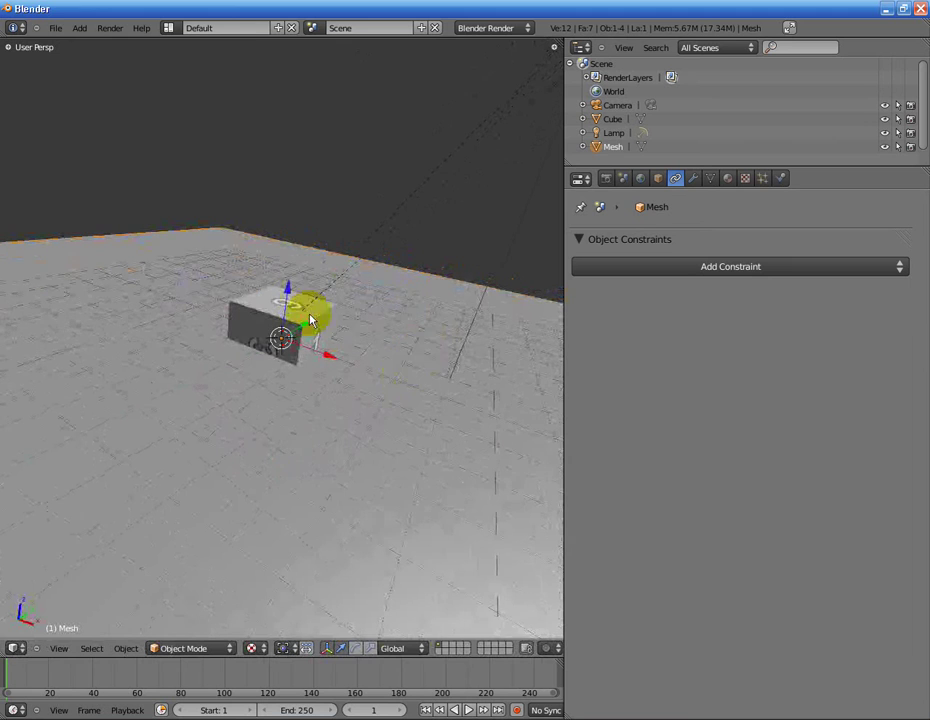
right_click(291, 311)
key("g")
key("z")
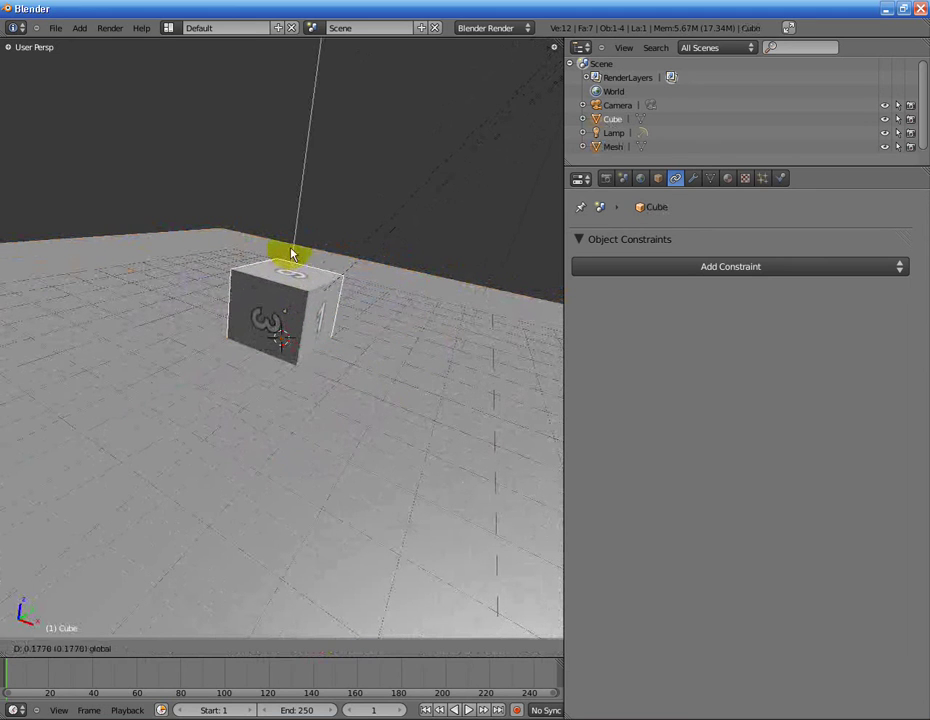
left_click(293, 249)
mouse_move(335, 338)
middle_mouse_down()
mouse_move(367, 315)
mouse_move(282, 375)
mouse_move(287, 366)
mouse_move(284, 392)
mouse_move(352, 405)
mouse_move(291, 386)
mouse_move(316, 336)
middle_mouse_up()
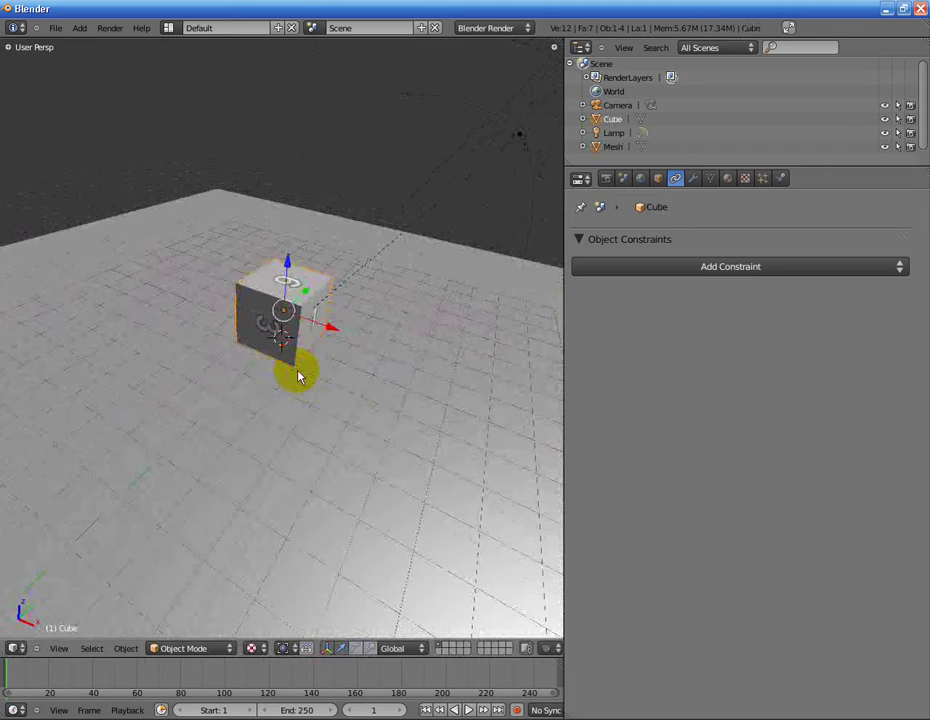
mouse_move(298, 376)
middle_mouse_down()
mouse_move(338, 398)
mouse_move(346, 381)
mouse_move(310, 388)
middle_mouse_up()
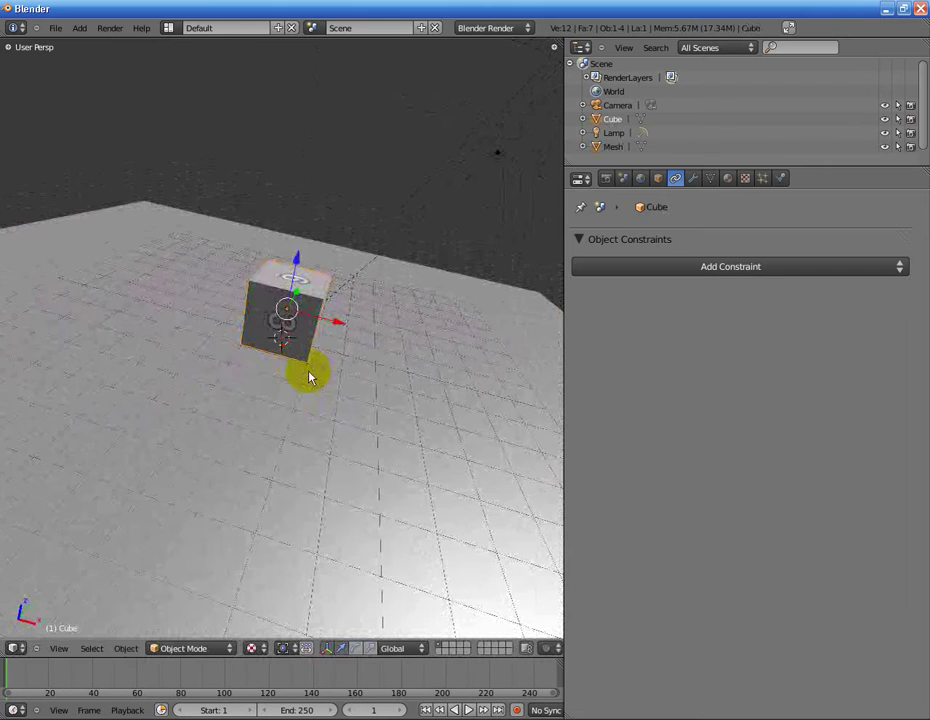
Step: In Front view, move the dice cube up beside the camera
key("KP_1")
scroll(309, 377, "down", 1)
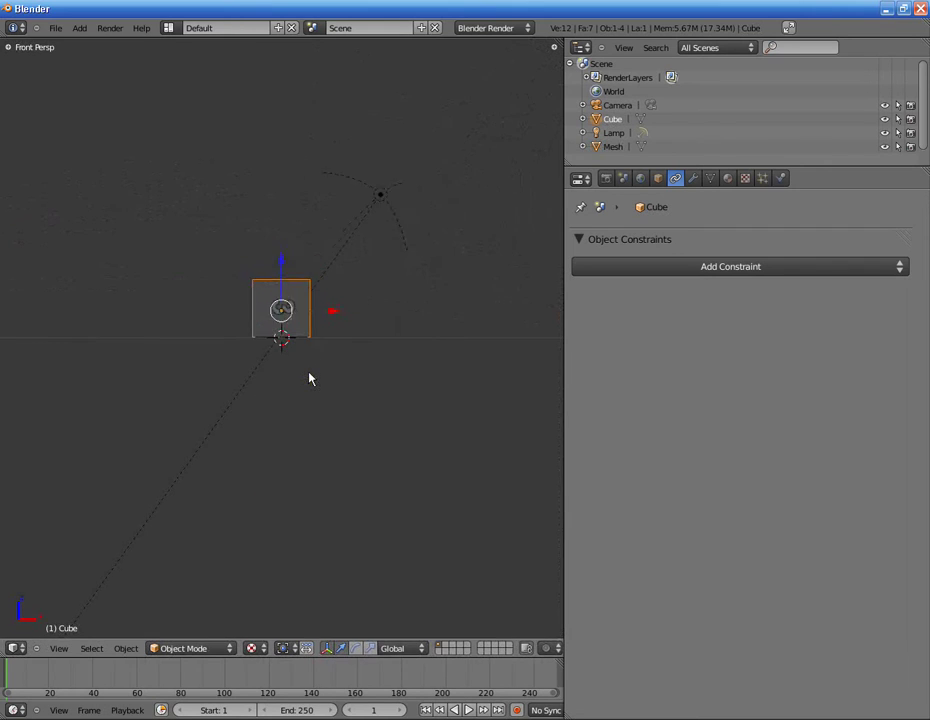
scroll(309, 377, "down", 1)
scroll(309, 377, "down", 1)
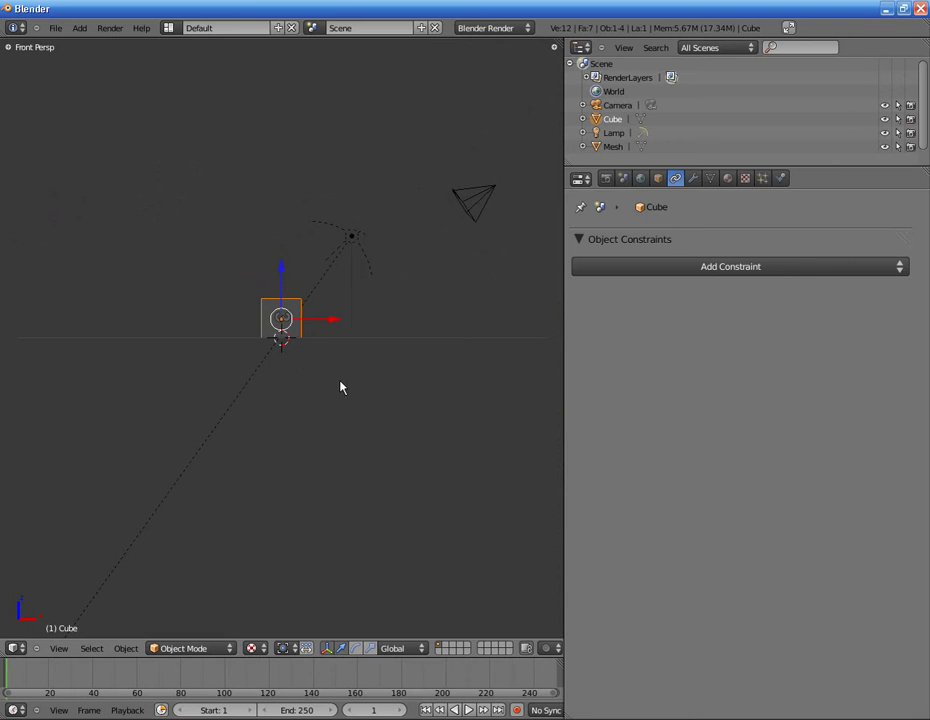
key("g")
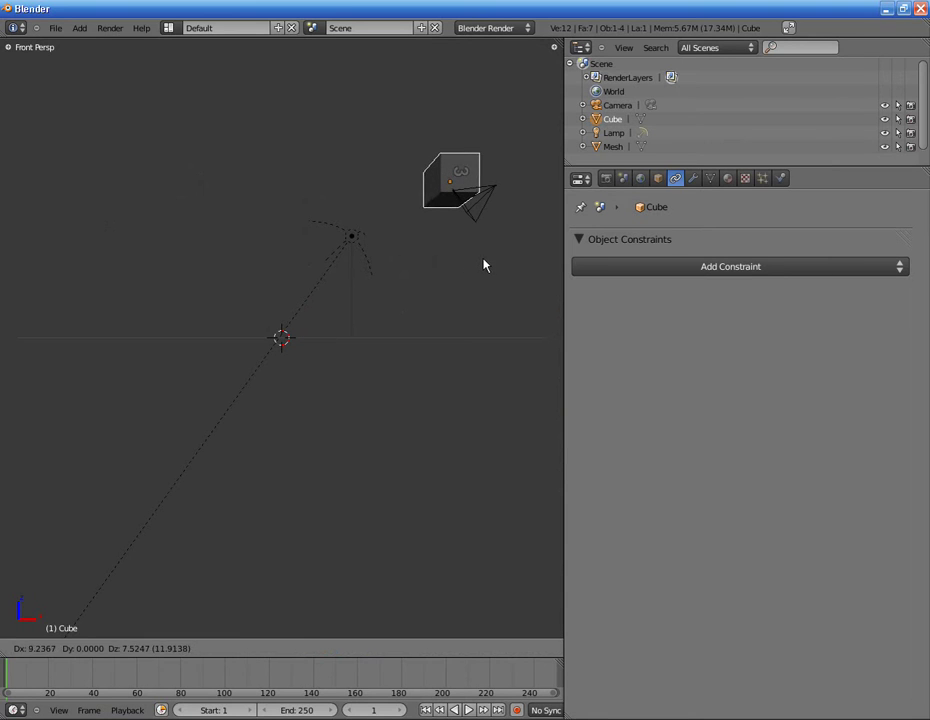
left_click(475, 266)
Step: In orthographic front view, raise the cube a little higher and set the frame to 1
key("KP_5")
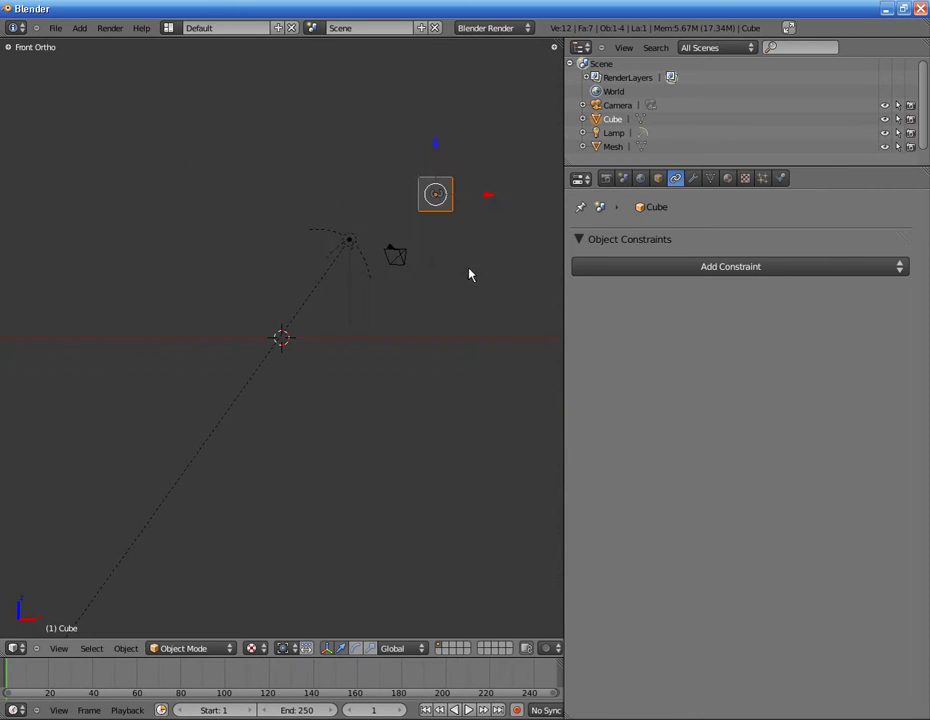
scroll(444, 310, "up", 1)
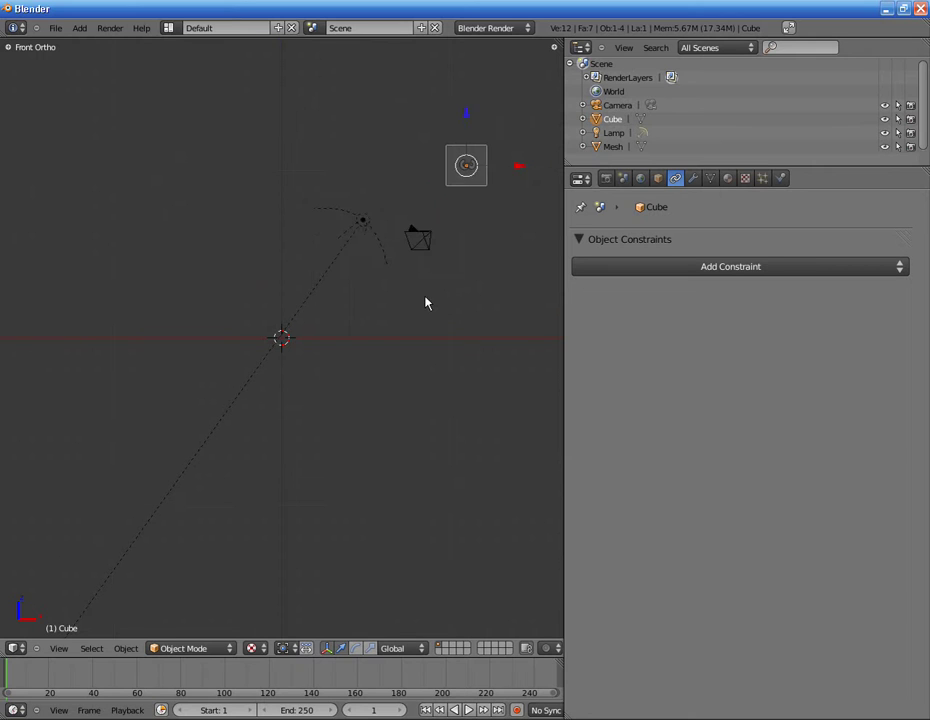
middle_click_drag(425, 302, 409, 357, "shift")
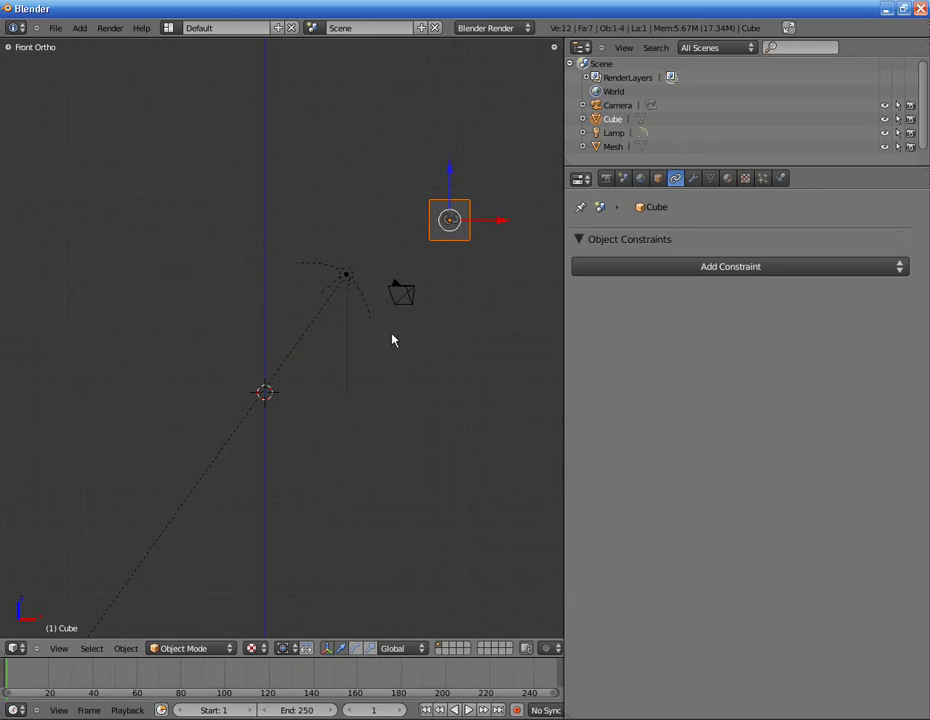
key("g")
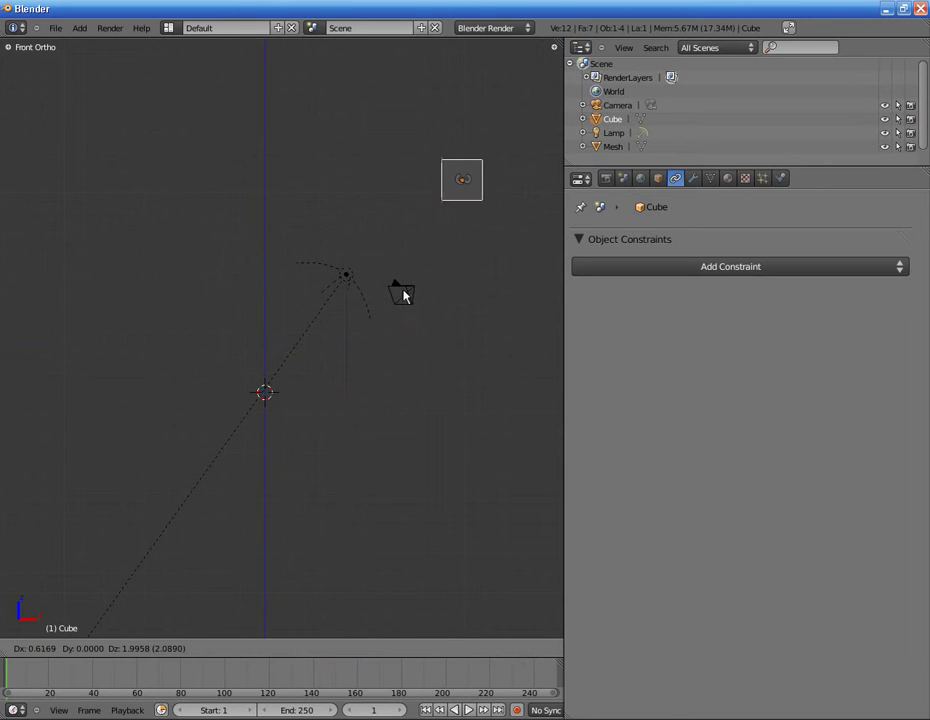
left_click(394, 286)
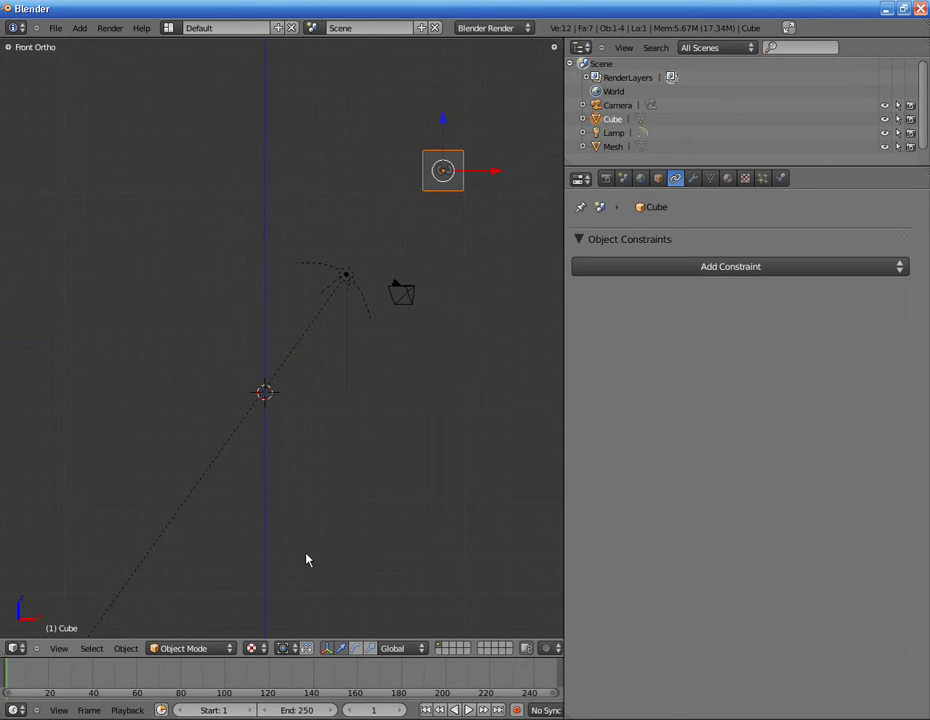
left_click(250, 698)
Step: Key the cube's LocRotScale at frame 1, then go to frame 21
key("i")
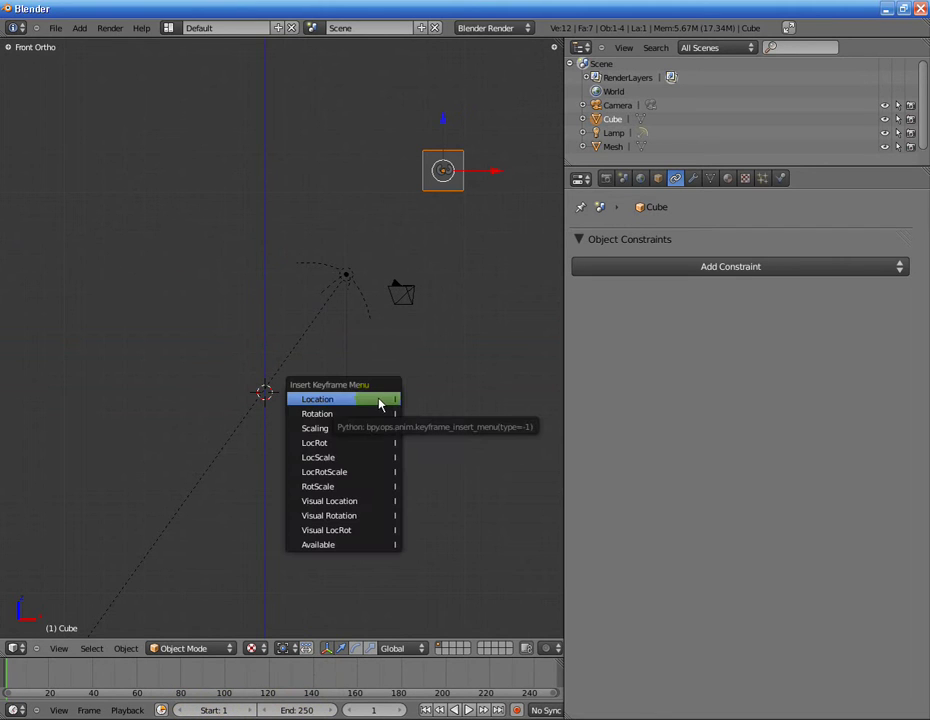
left_click(345, 474)
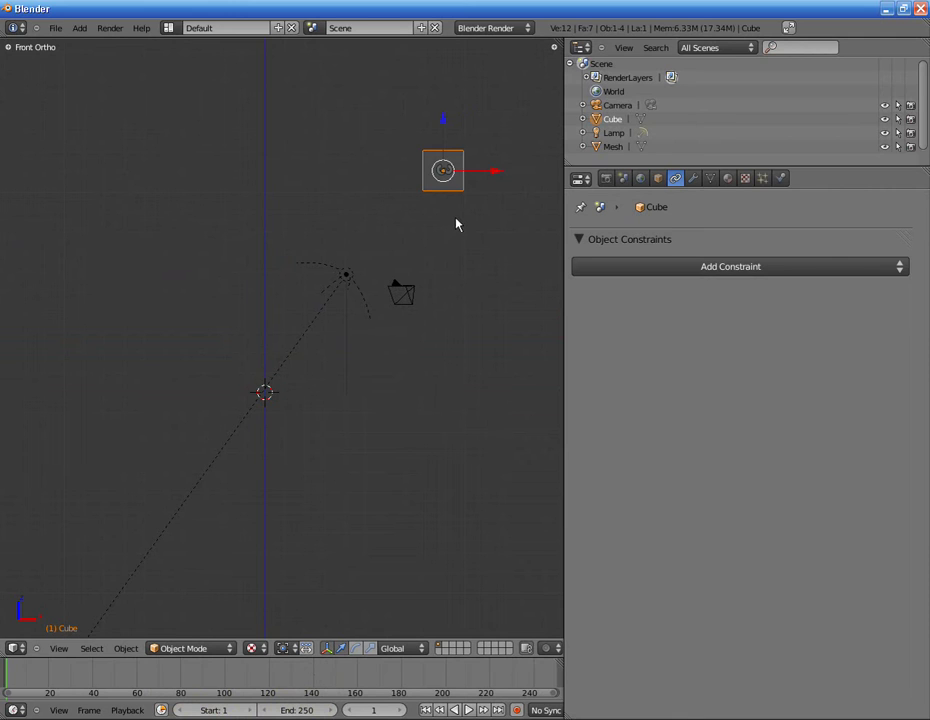
key("Up")
key("Up")
Step: Tilt the cube and drop it near the ground, keying LocRotScale at frame 21
key("g")
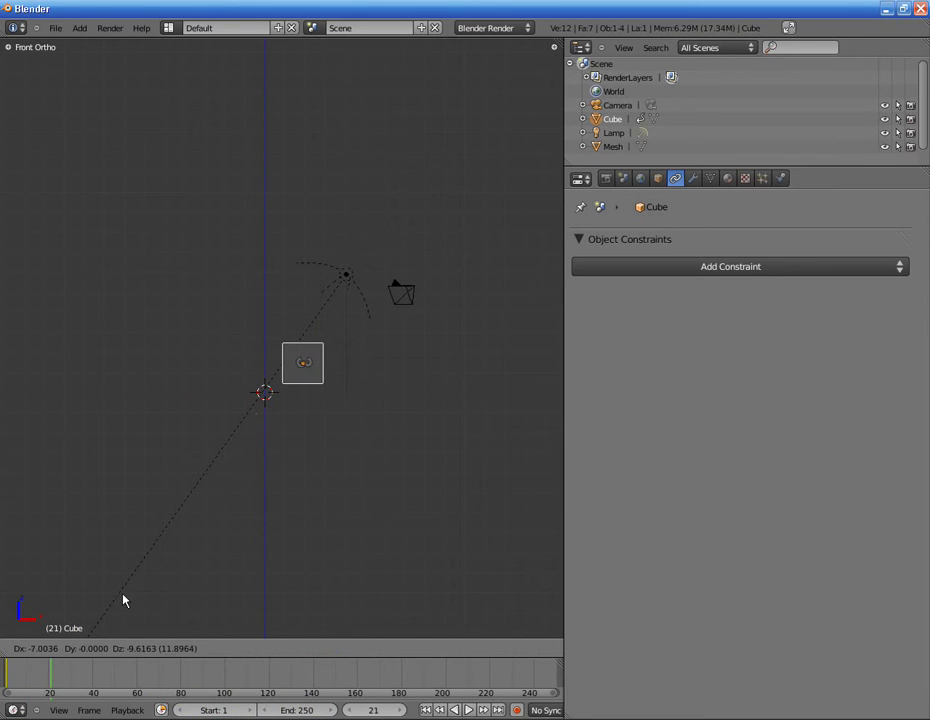
key("Escape")
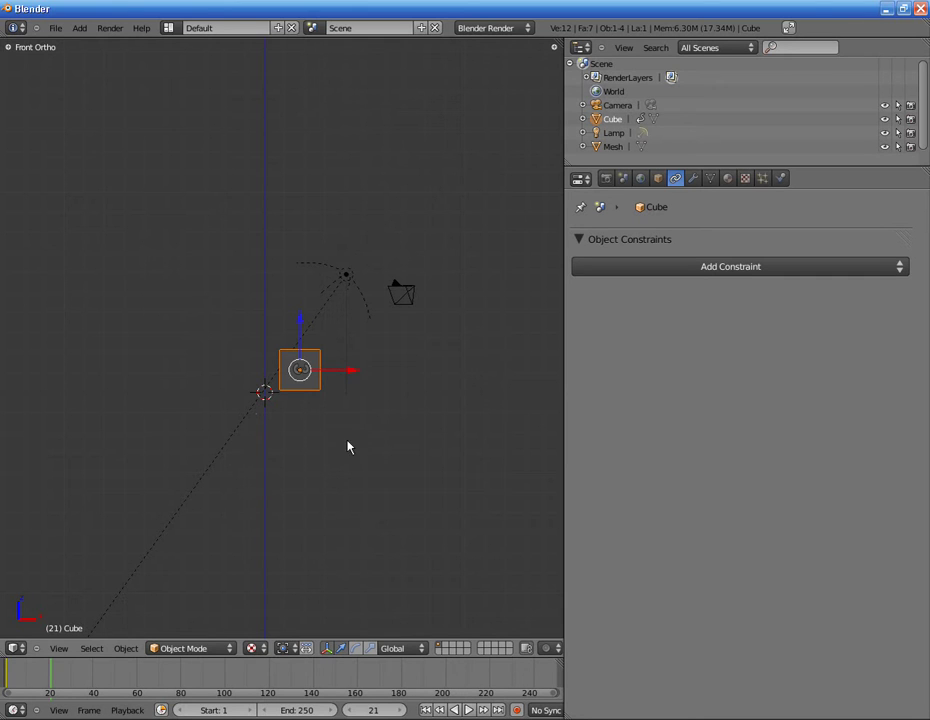
key("r")
left_click(402, 380)
key("g")
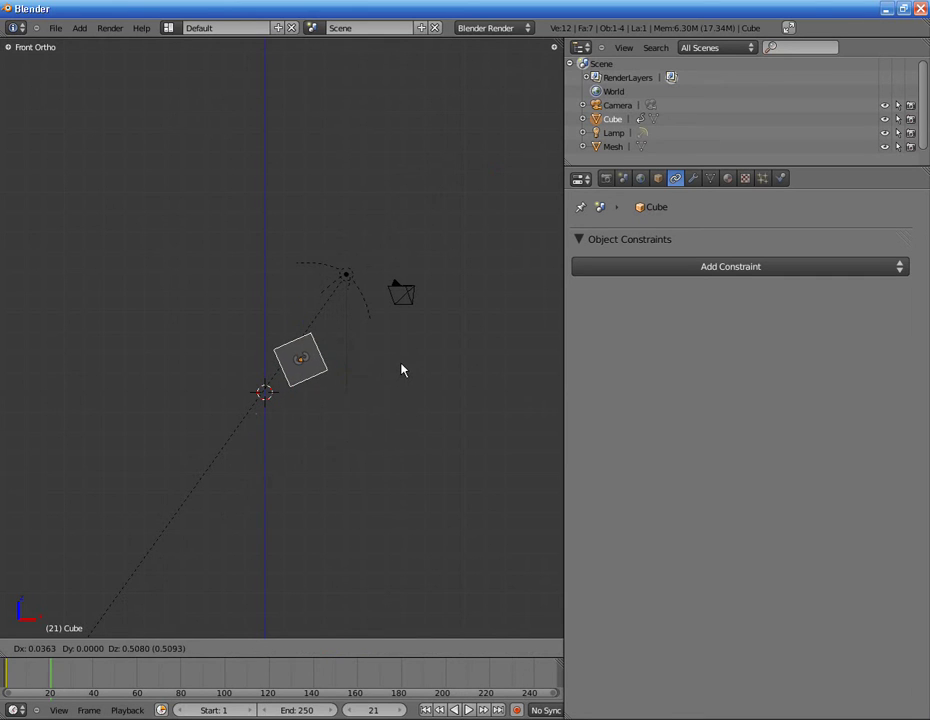
left_click(401, 373)
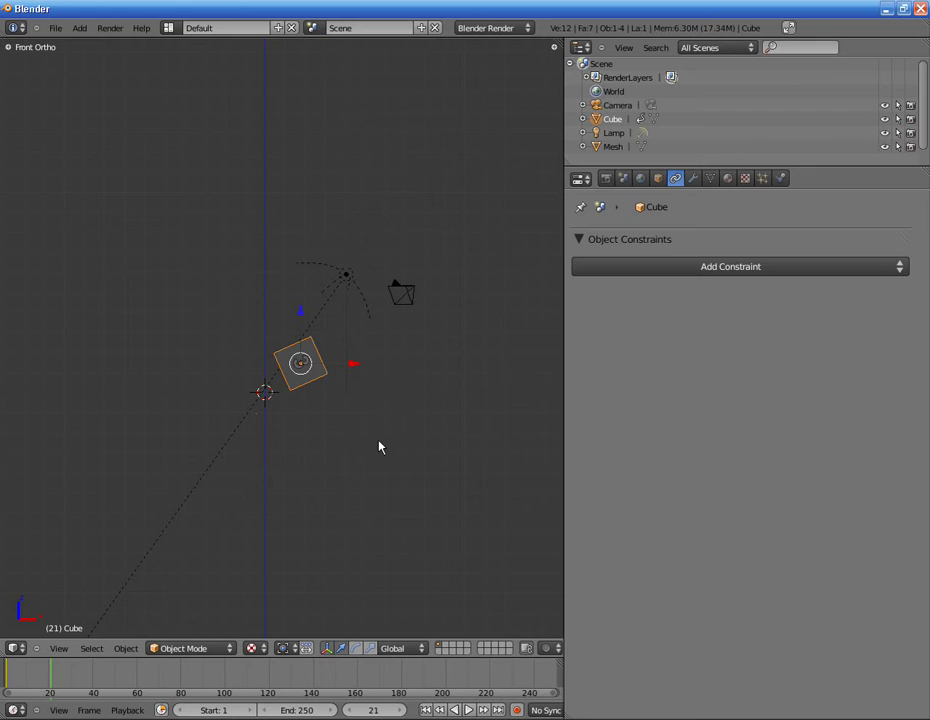
key("i")
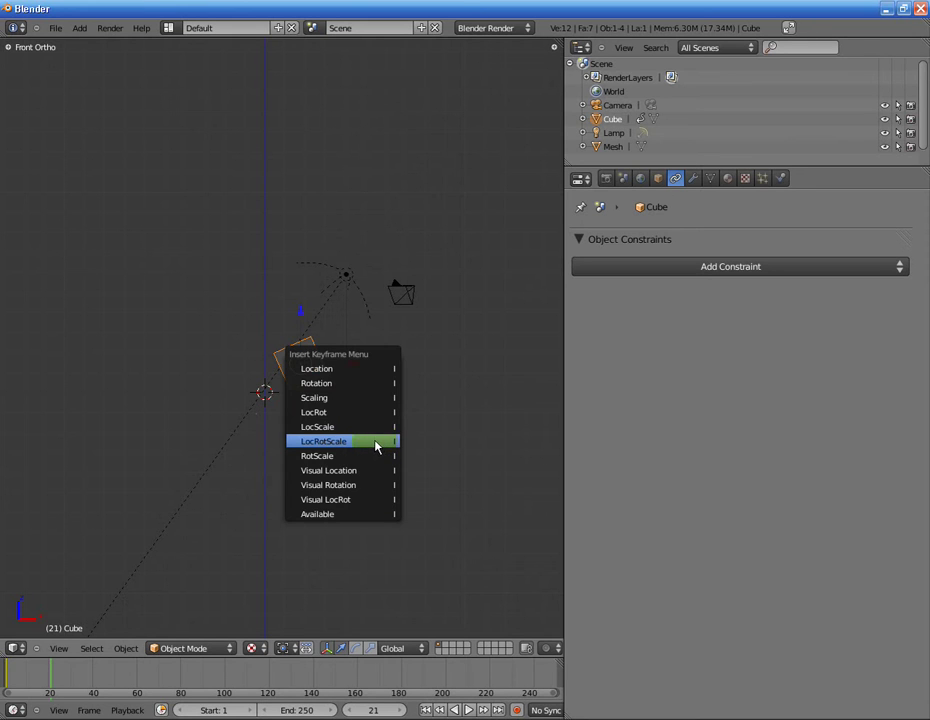
left_click(376, 446)
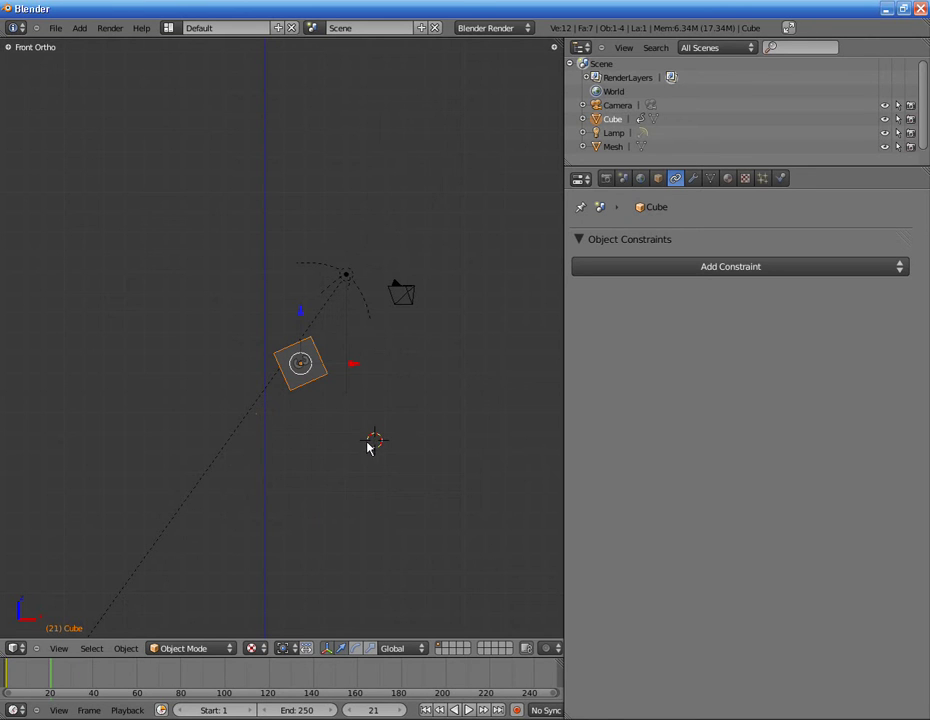
key("Up")
key("Up")
key("Up")
Step: At frame 51, move the cube up and left, tilt it, and key LocRotScale
key("g")
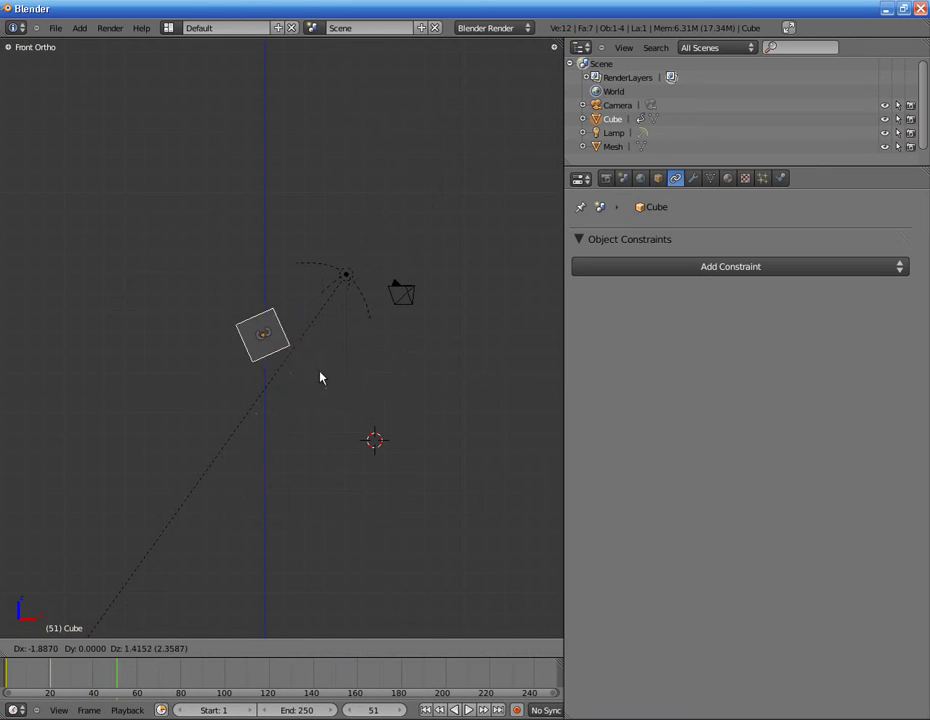
left_click(315, 378)
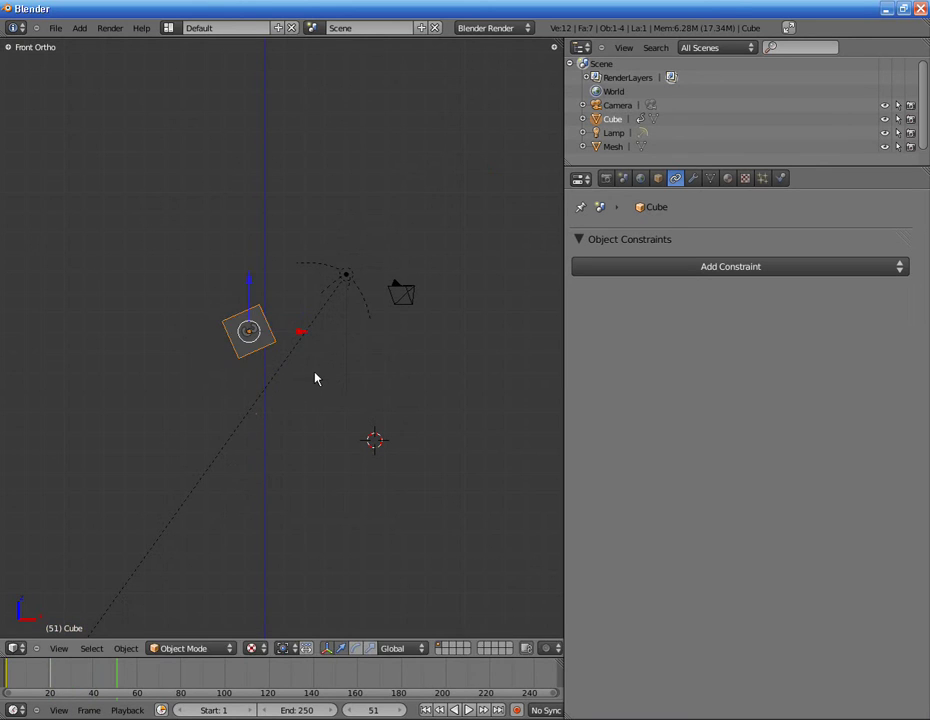
key("r")
left_click(322, 326)
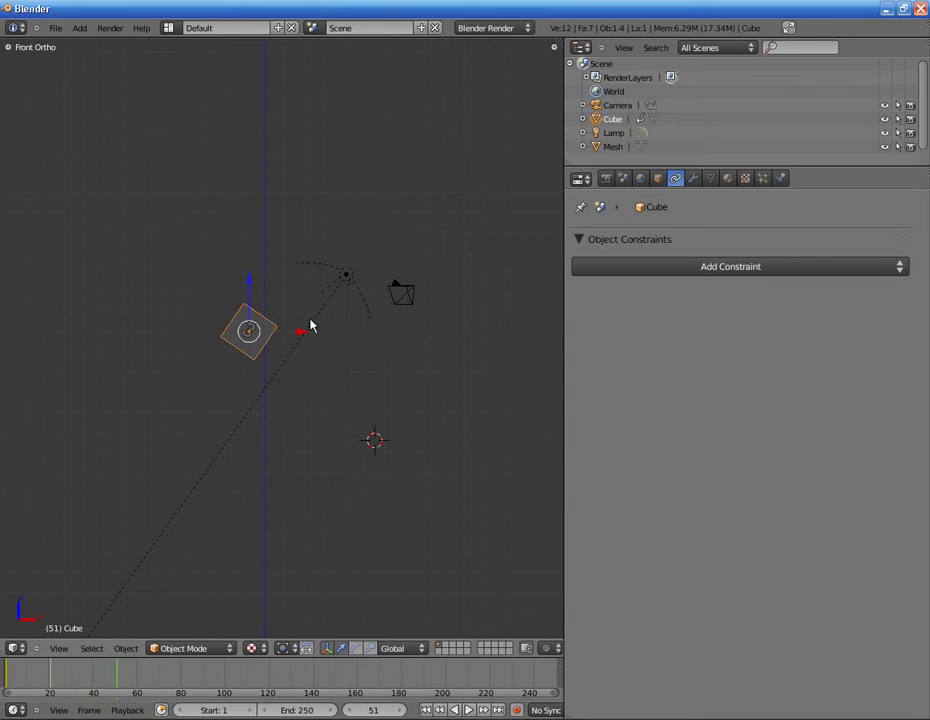
key("i")
left_click(185, 557)
Step: At frame 81, drop the cube lower and further left with a new rotation
key("Up")
key("Up")
key("Up")
key("g")
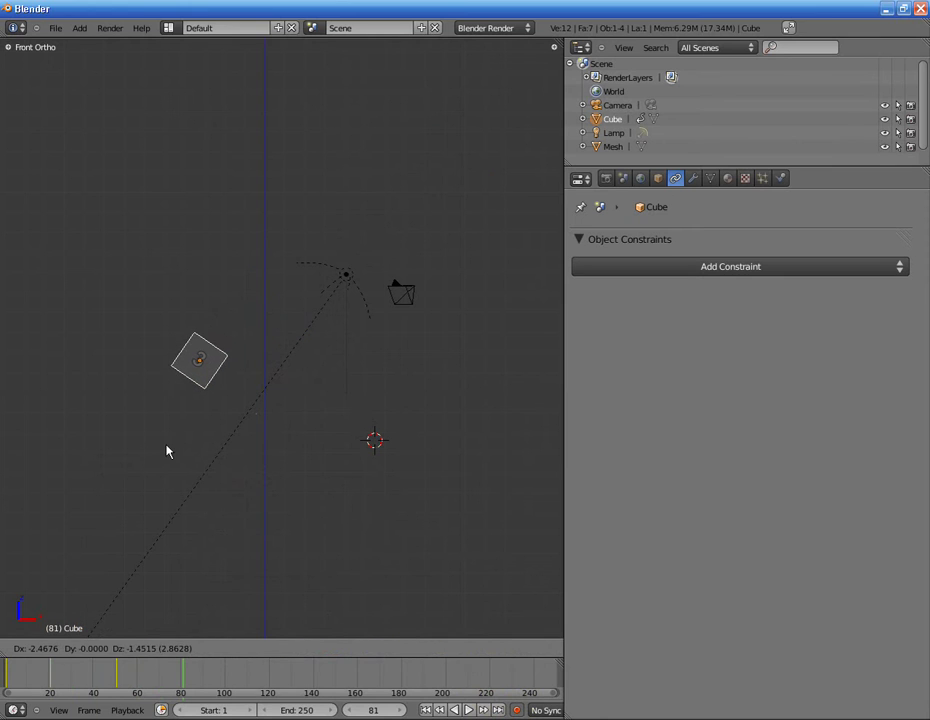
left_click(166, 448)
key("r")
left_click(315, 385)
key("g")
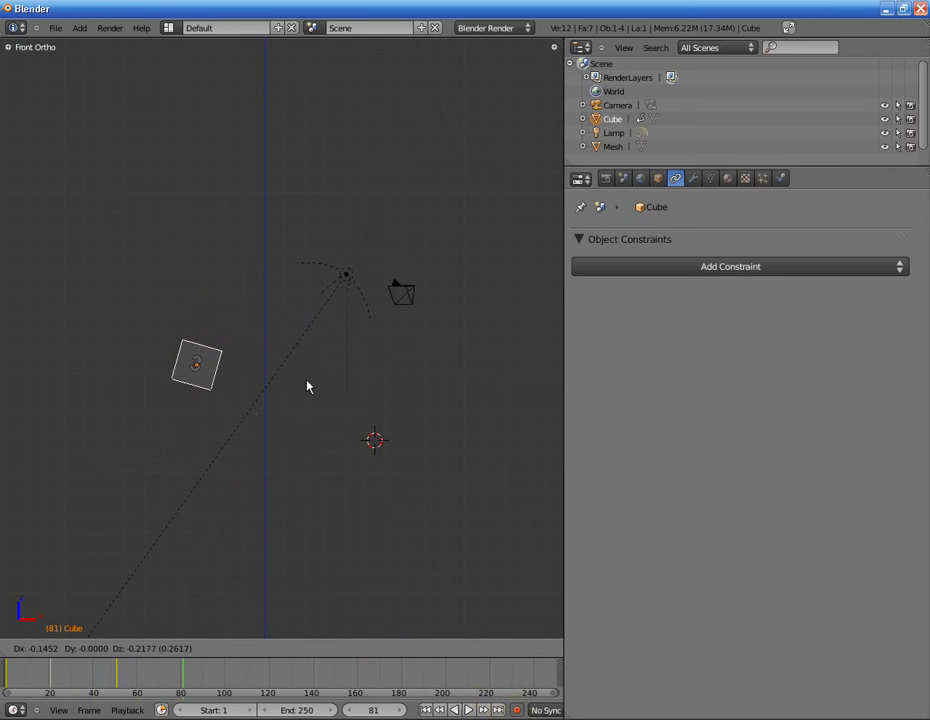
left_click(308, 386)
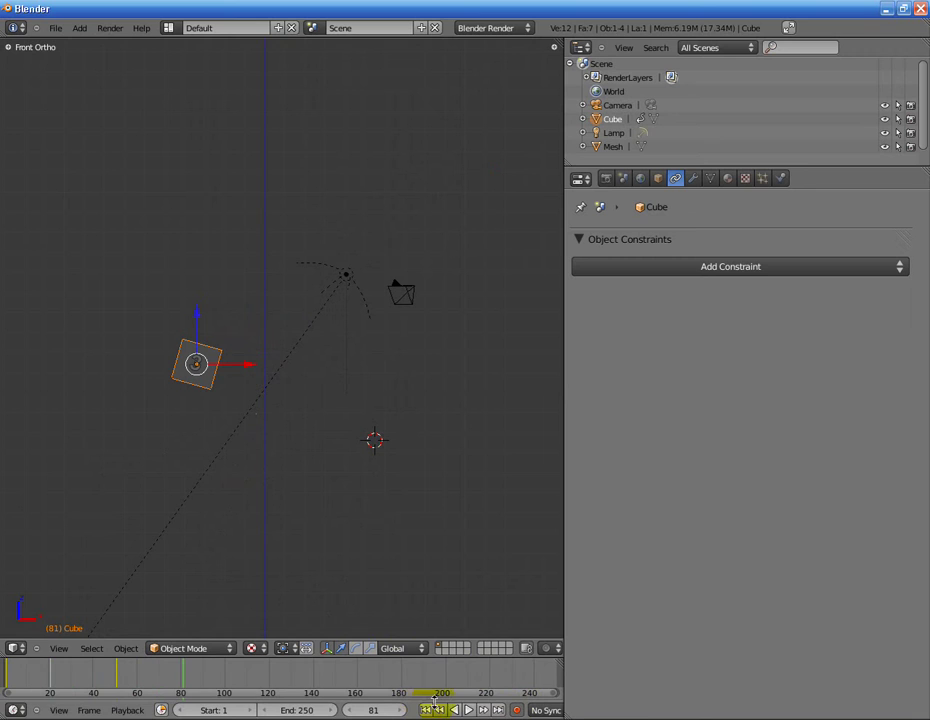
Step: At frame 111, place the cube further up and left, rotated and settled slightly lower
key("Up")
key("Up")
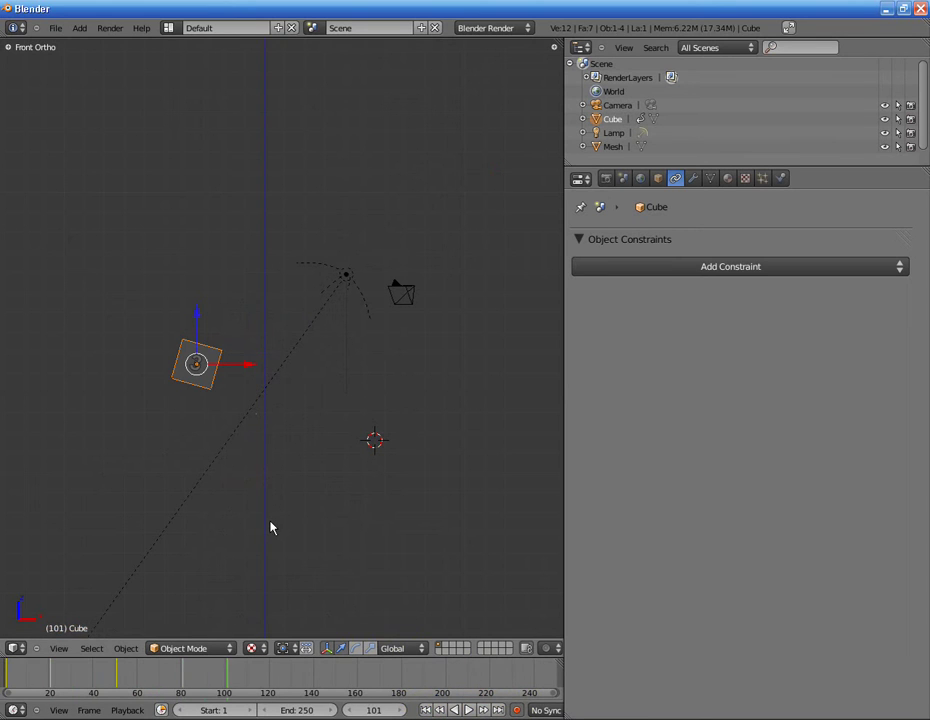
key("Up")
key("g")
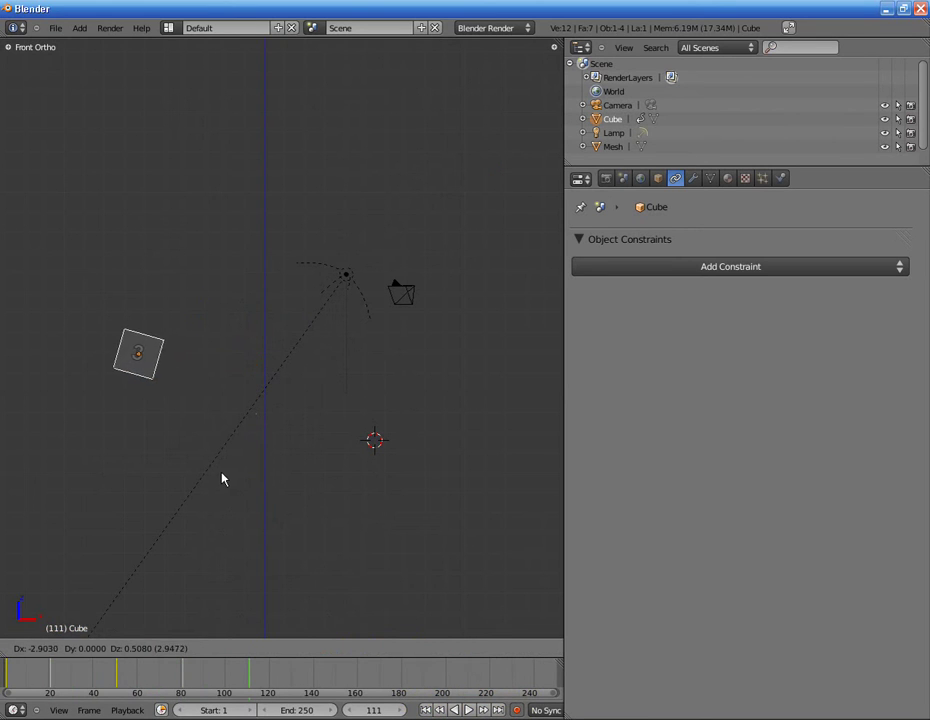
left_click(218, 450)
key("r")
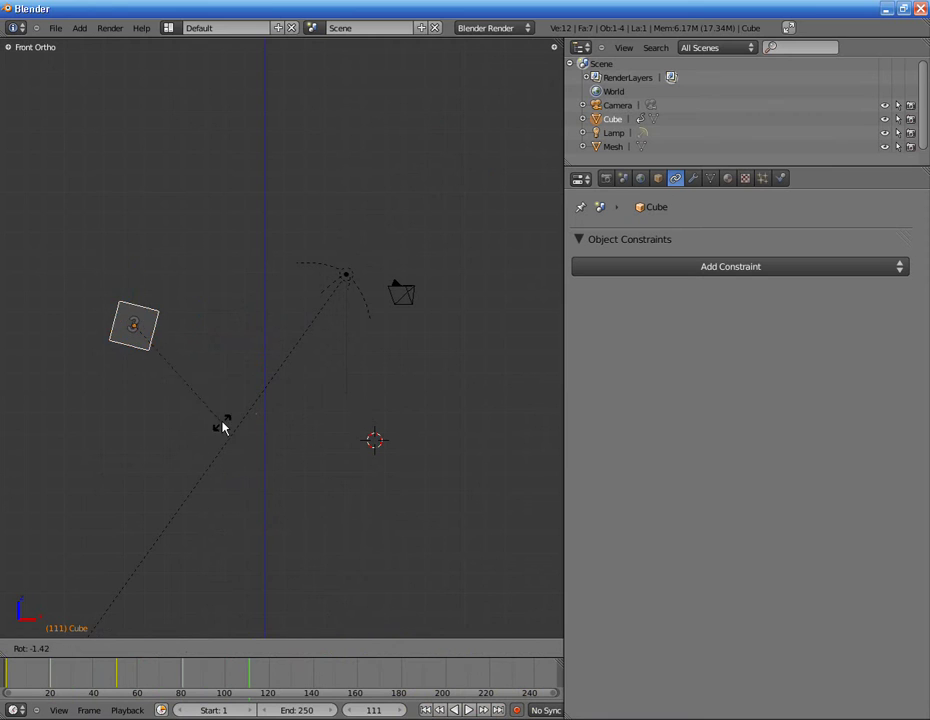
left_click(217, 331)
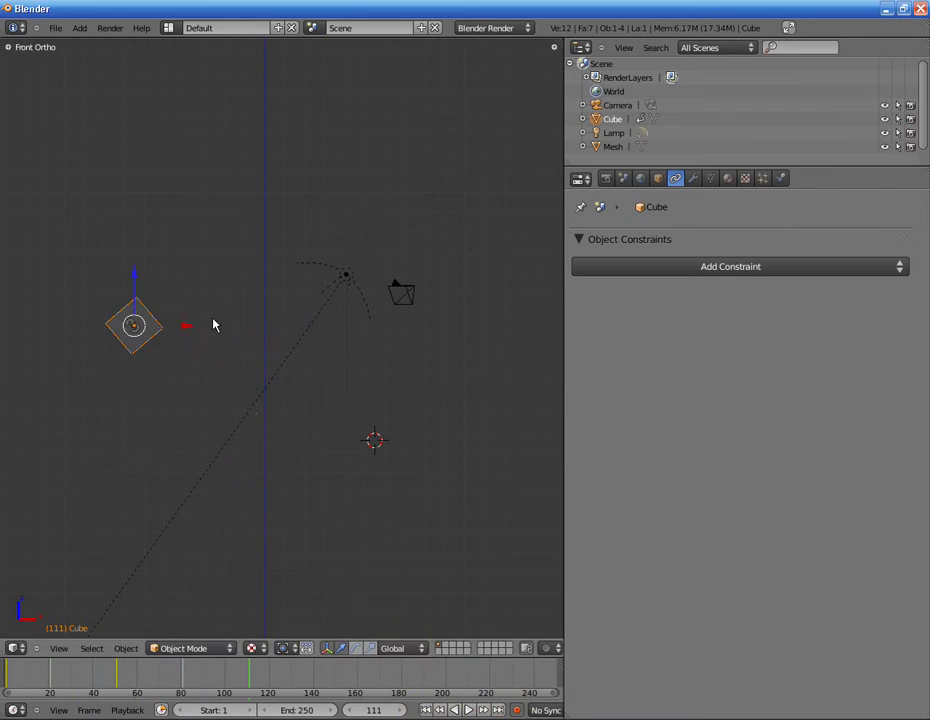
key("g")
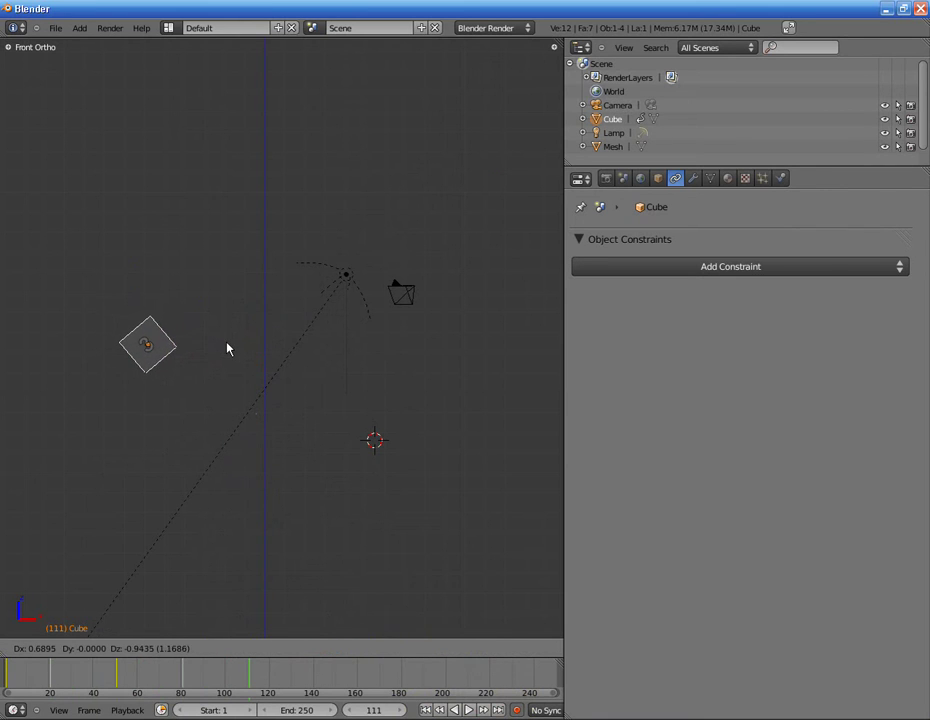
left_click(228, 350)
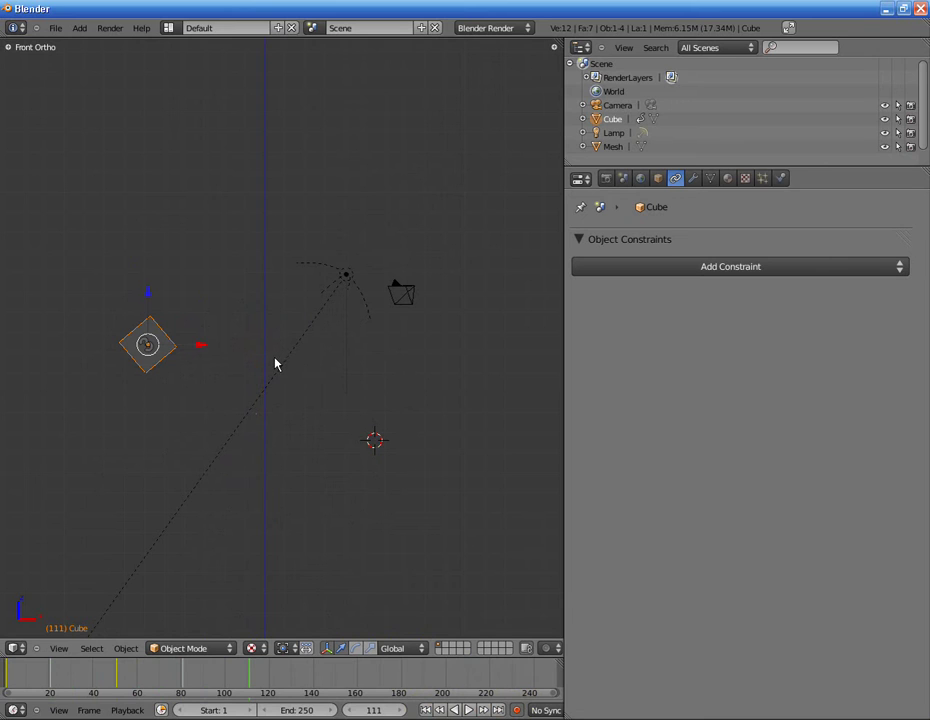
key("Up")
key("Up")
key("Up")
Step: At frame 141, move the cube to the plane's left edge, cancelling the stray rotation and move
key("g")
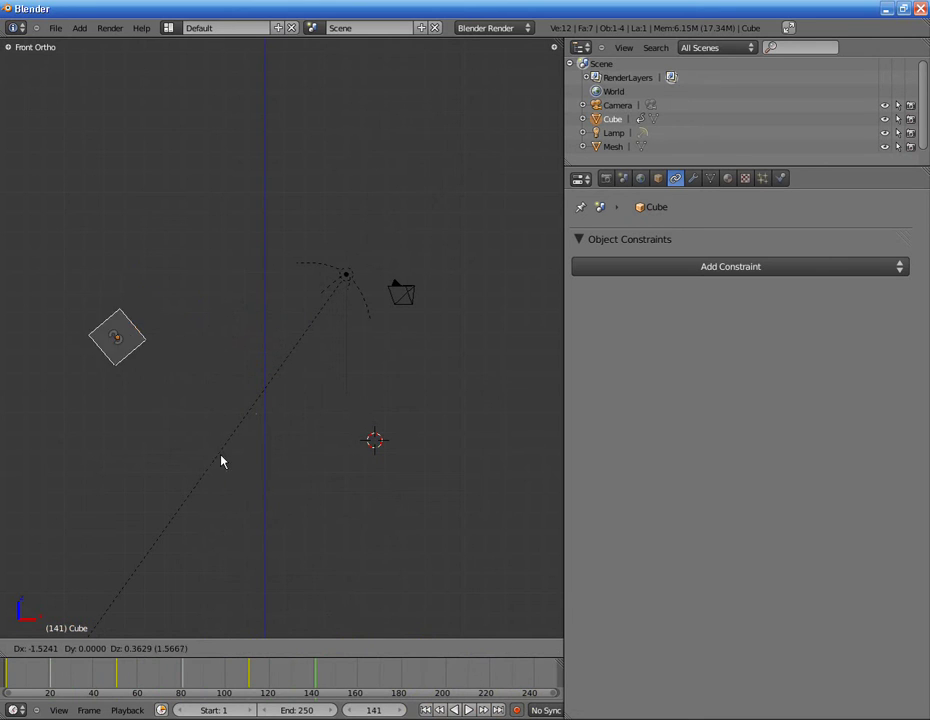
left_click(205, 480)
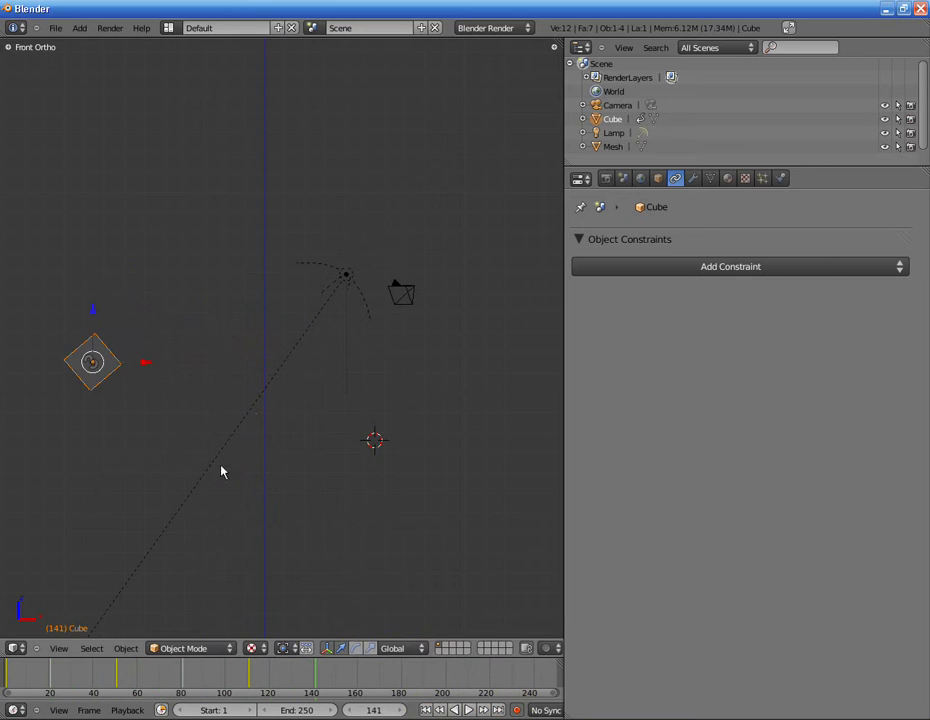
key("r")
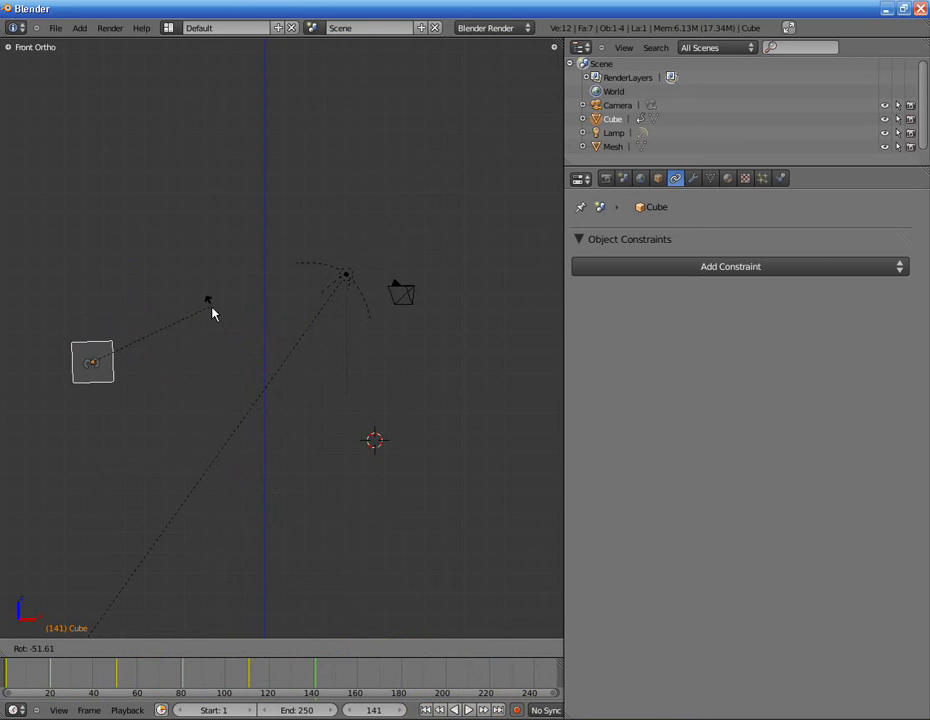
right_click(212, 314)
key("g")
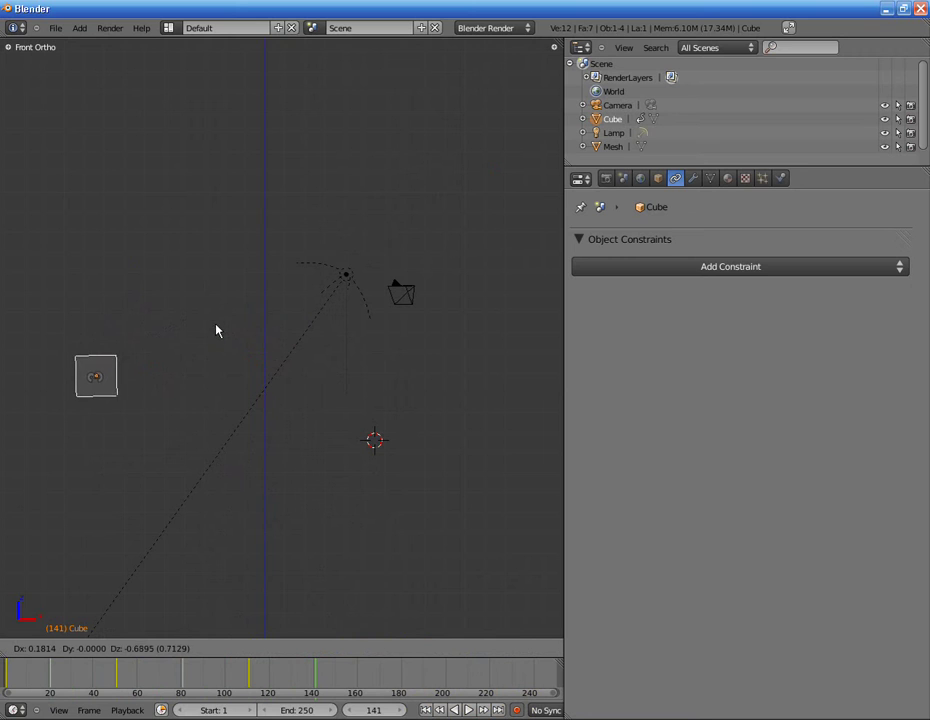
left_click(224, 320)
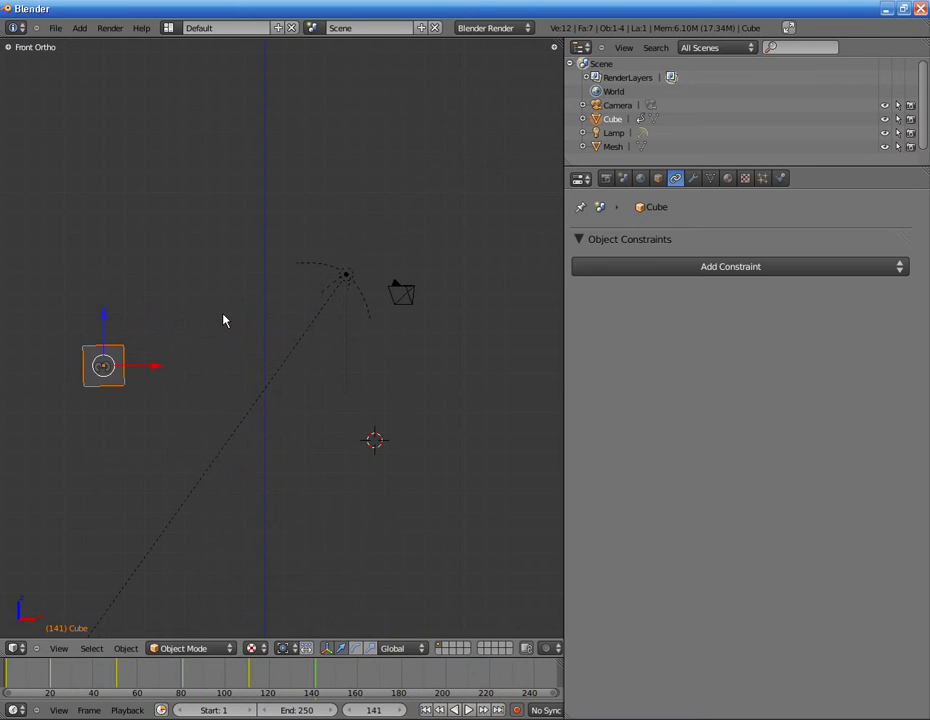
key("g")
right_click(224, 324)
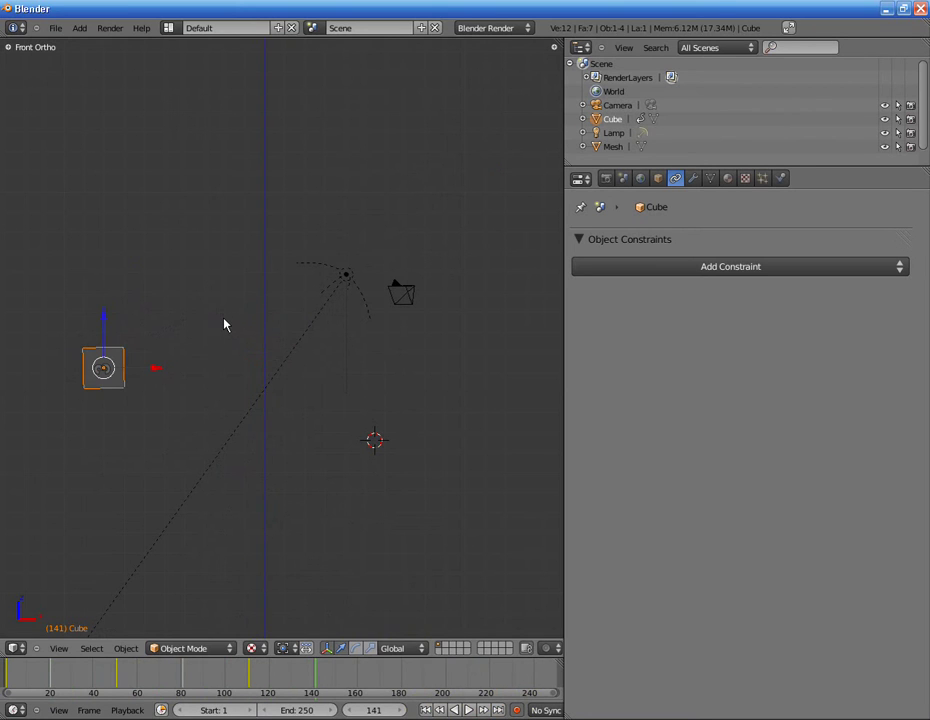
Step: Orbit to an angled User Ortho view above the plane and return to frame 1
mouse_move(272, 403)
middle_mouse_down()
mouse_move(309, 425)
mouse_move(266, 482)
mouse_move(303, 481)
middle_mouse_up()
left_click(374, 709)
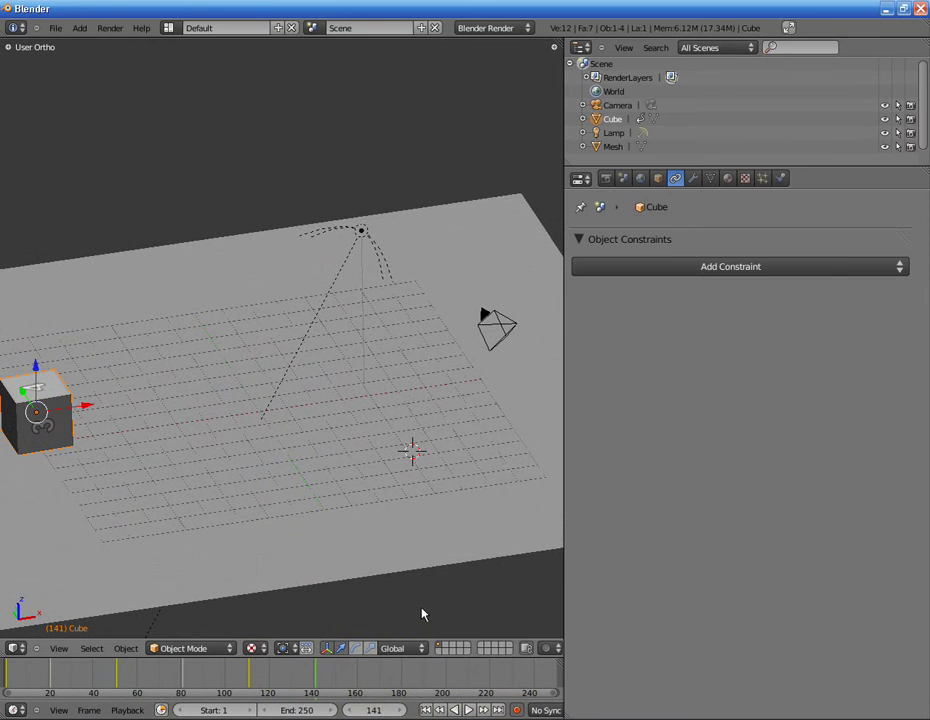
middle_click(340, 502)
mouse_move(340, 502)
middle_mouse_down()
mouse_move(355, 498)
mouse_move(328, 492)
mouse_move(322, 476)
mouse_move(325, 495)
middle_mouse_up()
key("shift+Left")
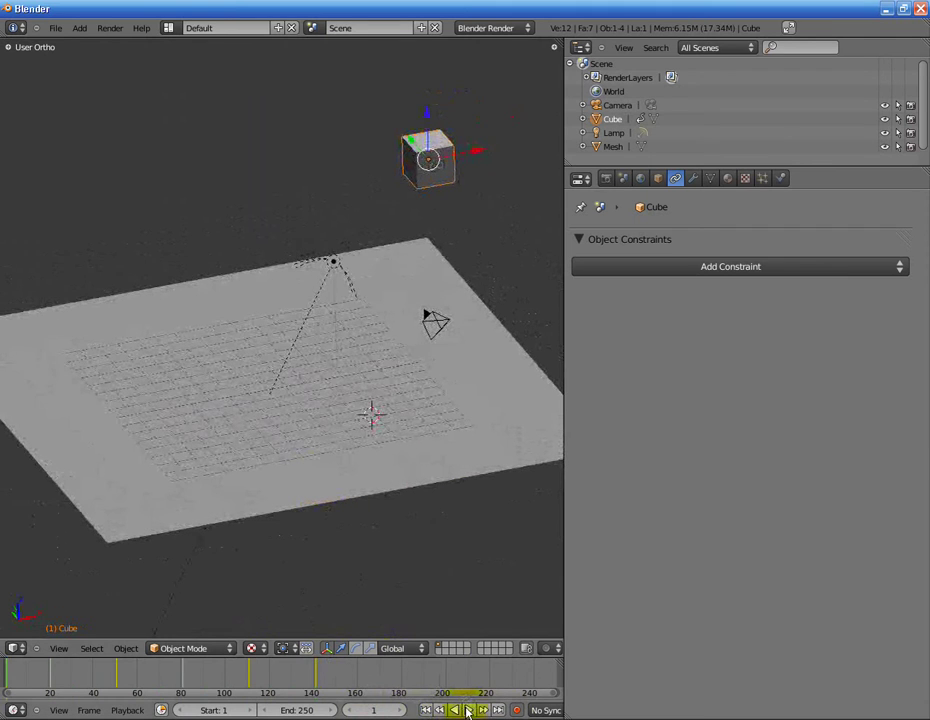
Step: Play the tumble, rewind, then scrub from frame 52 and stop at frame 59
left_click(465, 710)
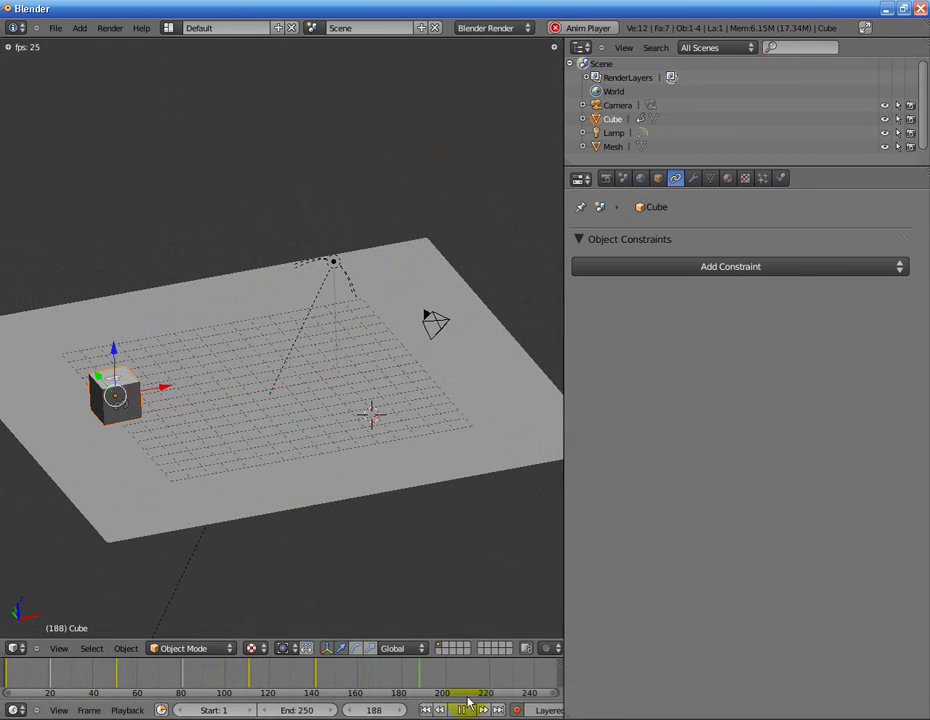
left_click(467, 711)
left_click(428, 710)
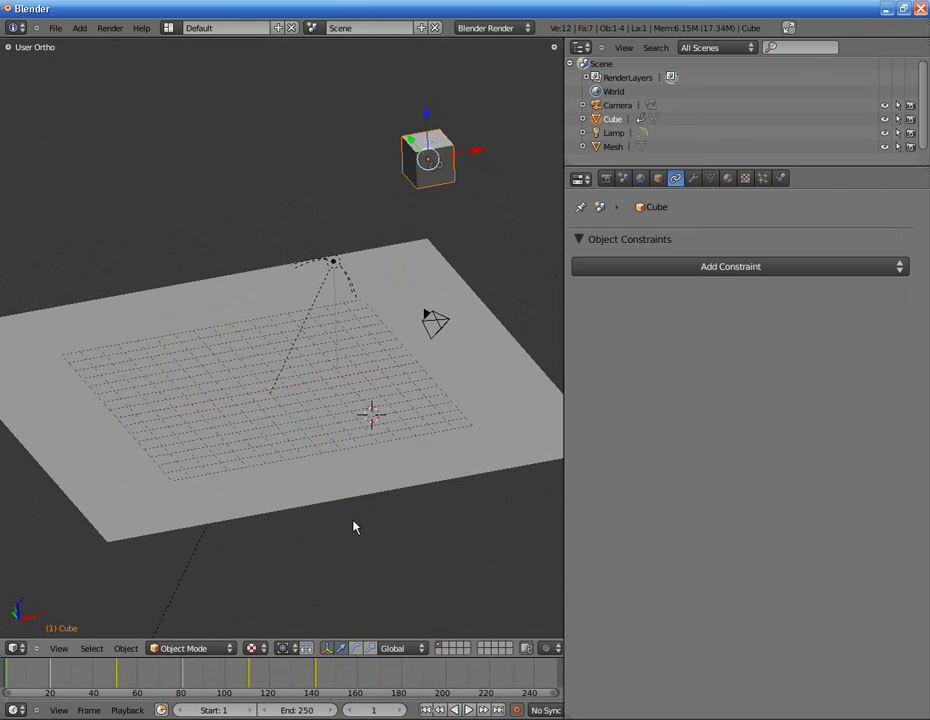
mouse_move(313, 545)
middle_mouse_down()
mouse_move(380, 509)
mouse_move(297, 594)
mouse_move(268, 506)
mouse_move(164, 480)
mouse_move(401, 560)
mouse_move(405, 536)
mouse_move(373, 487)
mouse_move(384, 488)
mouse_move(301, 479)
mouse_move(311, 490)
middle_mouse_up()
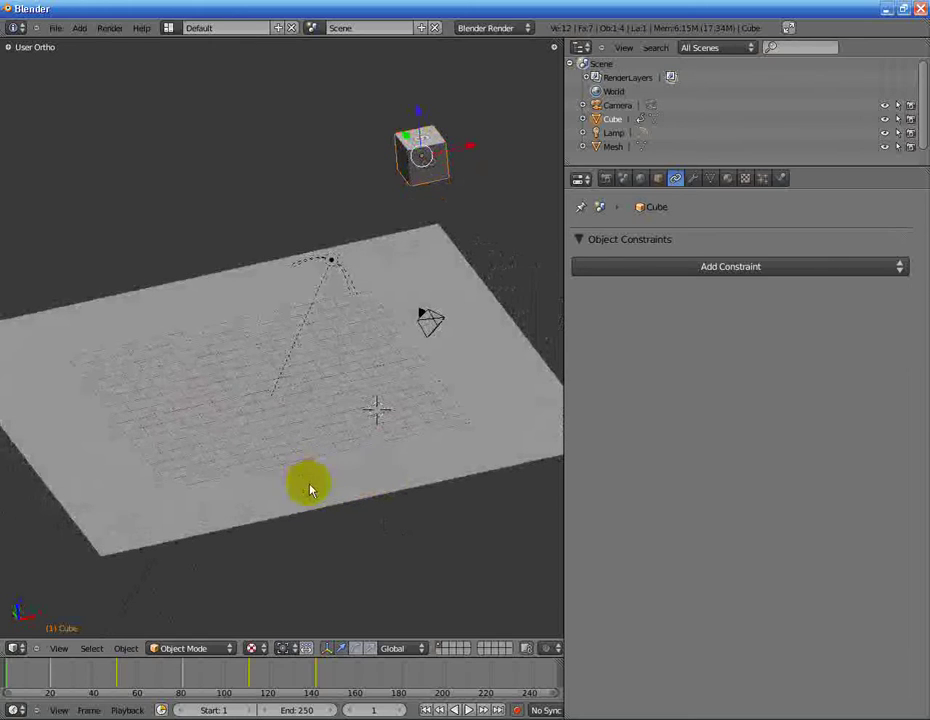
left_click(120, 678)
mouse_move(120, 678)
left_mouse_down()
mouse_move(247, 678)
mouse_move(8, 678)
left_mouse_up()
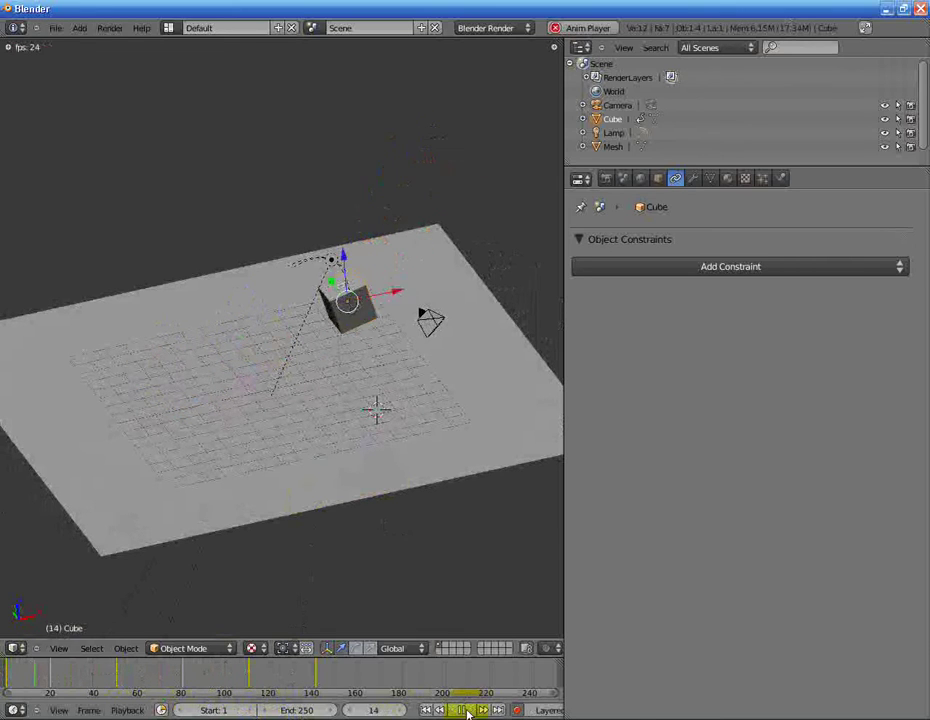
left_click(468, 711)
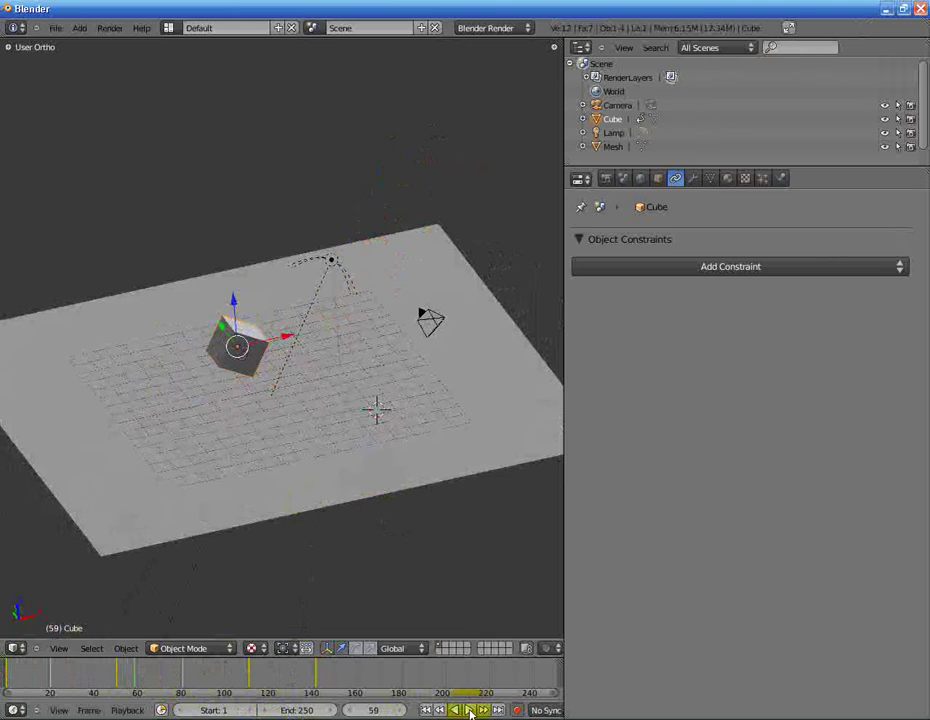
mouse_move(311, 467)
middle_mouse_down()
mouse_move(332, 467)
mouse_move(262, 504)
mouse_move(286, 386)
mouse_move(347, 450)
mouse_move(210, 430)
mouse_move(257, 475)
mouse_move(308, 464)
mouse_move(307, 488)
mouse_move(338, 430)
mouse_move(372, 266)
middle_mouse_up()
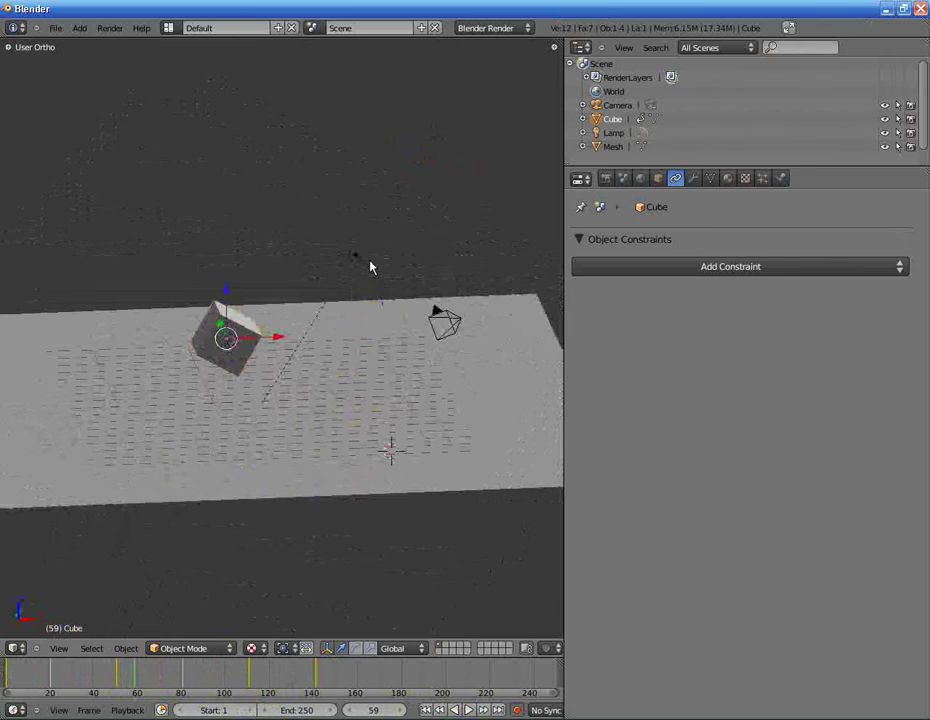
right_click(357, 255)
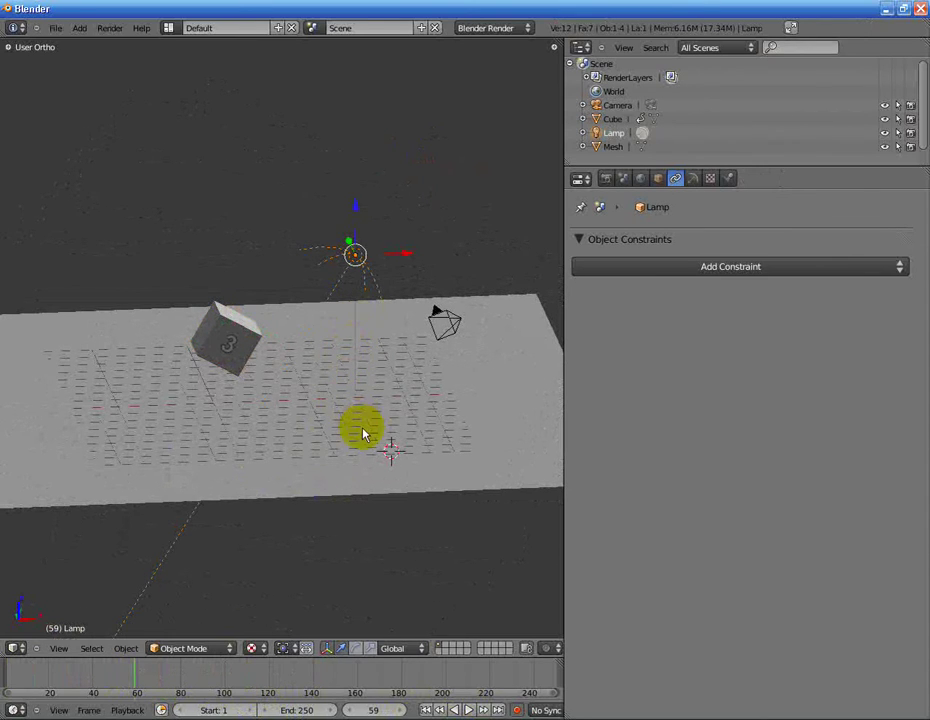
key("KP_1")
key("g")
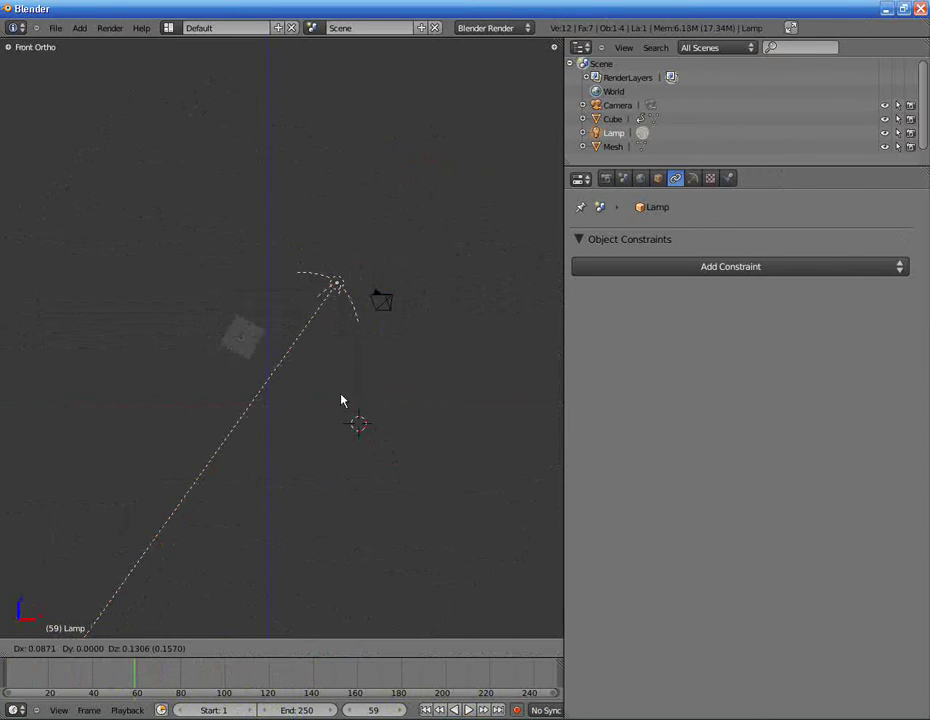
right_click(407, 315)
mouse_move(352, 390)
middle_mouse_down()
mouse_move(291, 486)
mouse_move(266, 492)
middle_mouse_up()
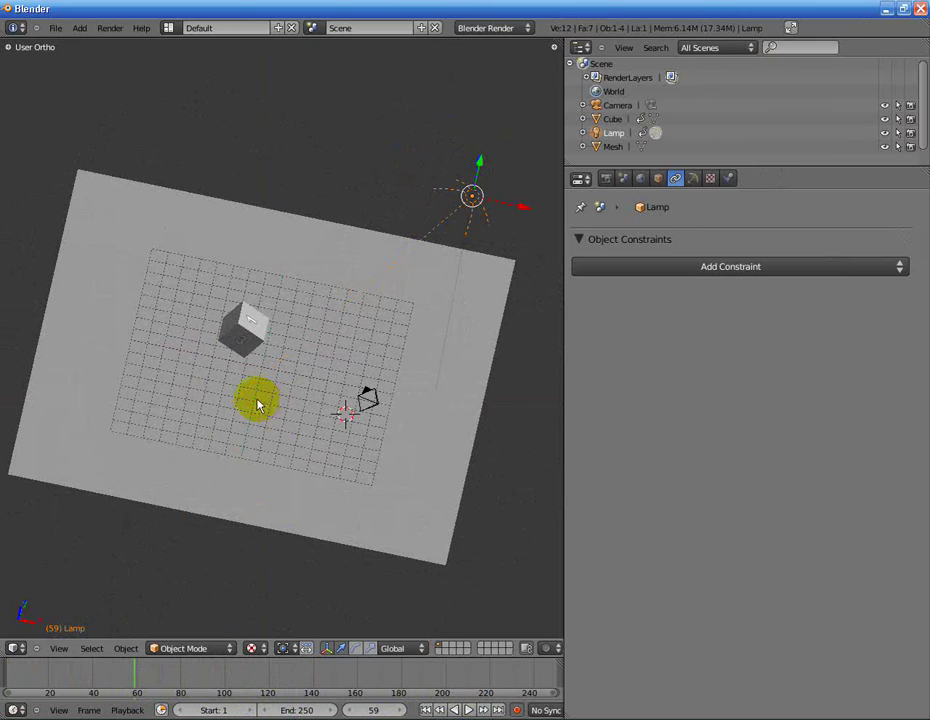
mouse_move(235, 461)
middle_mouse_down()
mouse_move(449, 453)
mouse_move(442, 415)
mouse_move(338, 415)
mouse_move(365, 380)
middle_mouse_up()
Step: Select the camera, raise it along Z above the plane, and bring up the Add Constraint list
right_click(397, 356)
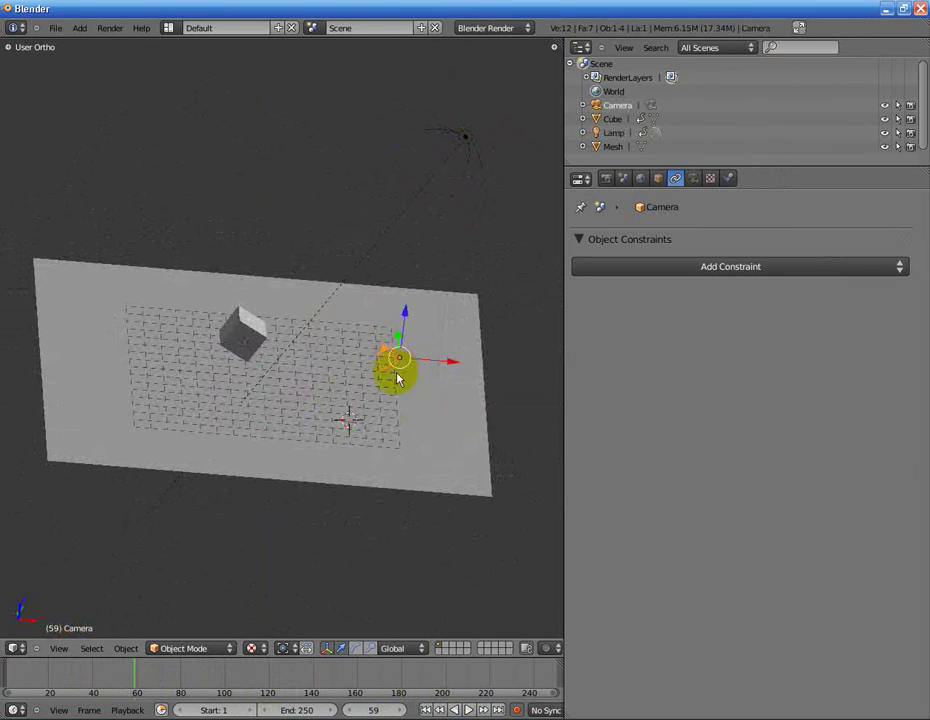
right_click(394, 405)
right_click(384, 353)
middle_click_drag(336, 421, 363, 490)
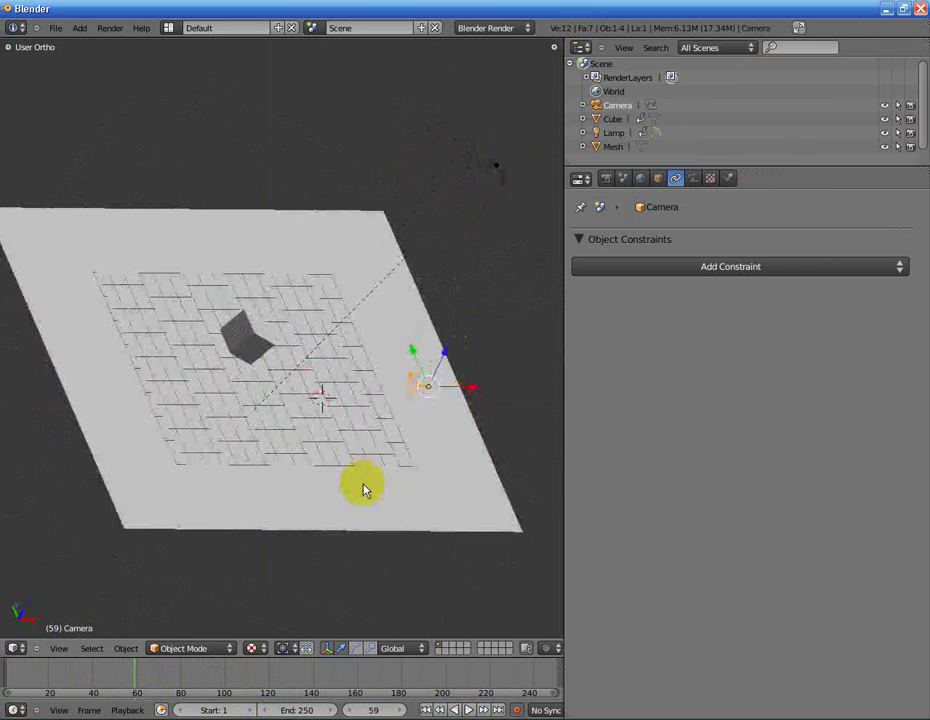
left_click_drag(444, 358, 453, 255)
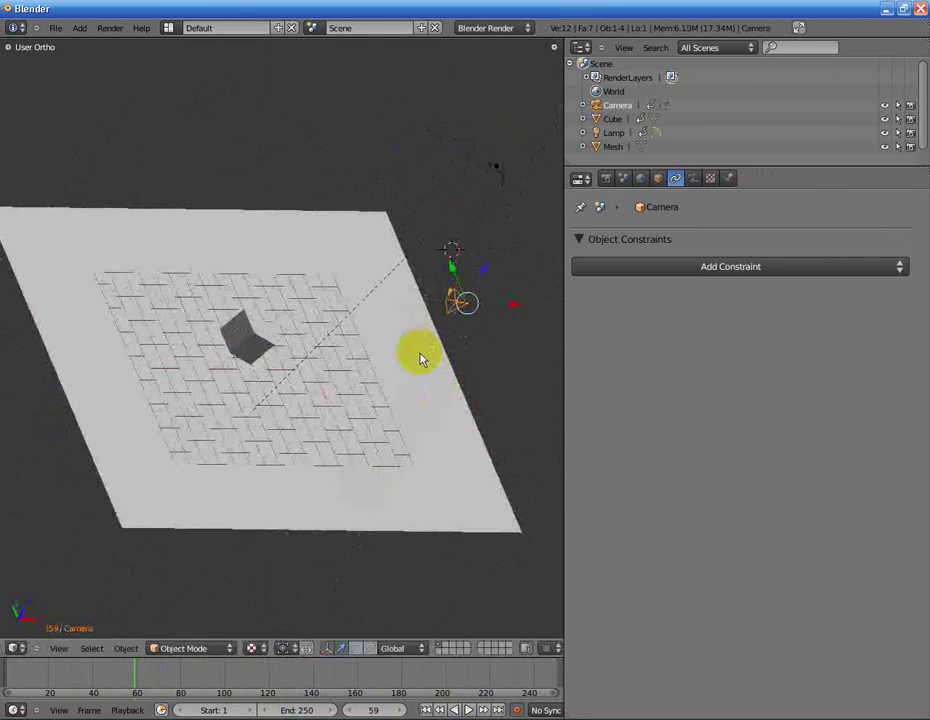
mouse_move(421, 357)
middle_mouse_down()
mouse_move(405, 400)
mouse_move(478, 424)
mouse_move(520, 370)
middle_mouse_up()
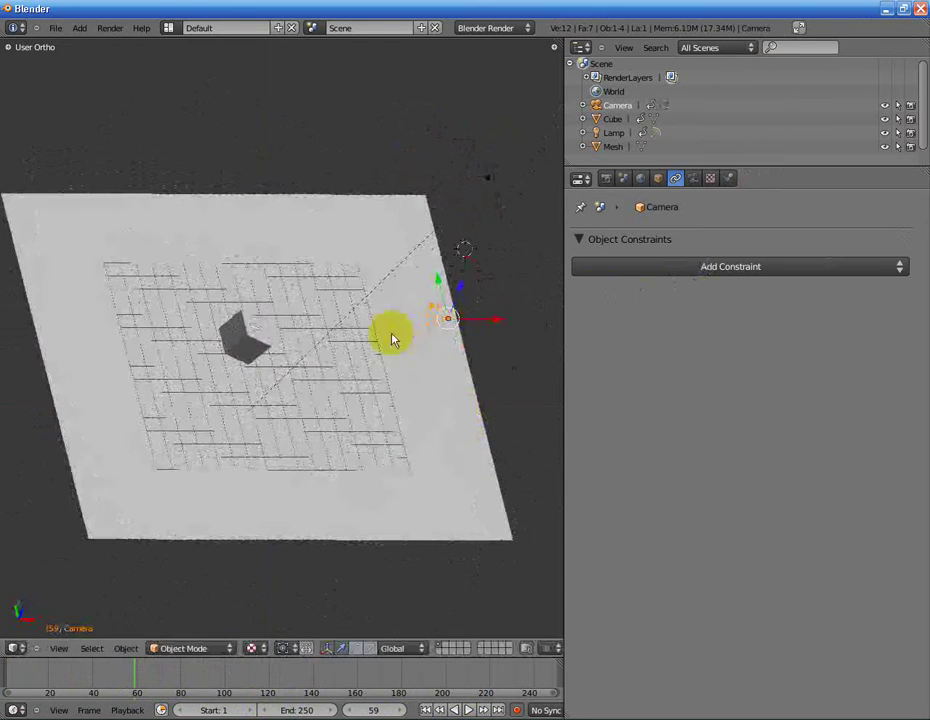
left_click(667, 272)
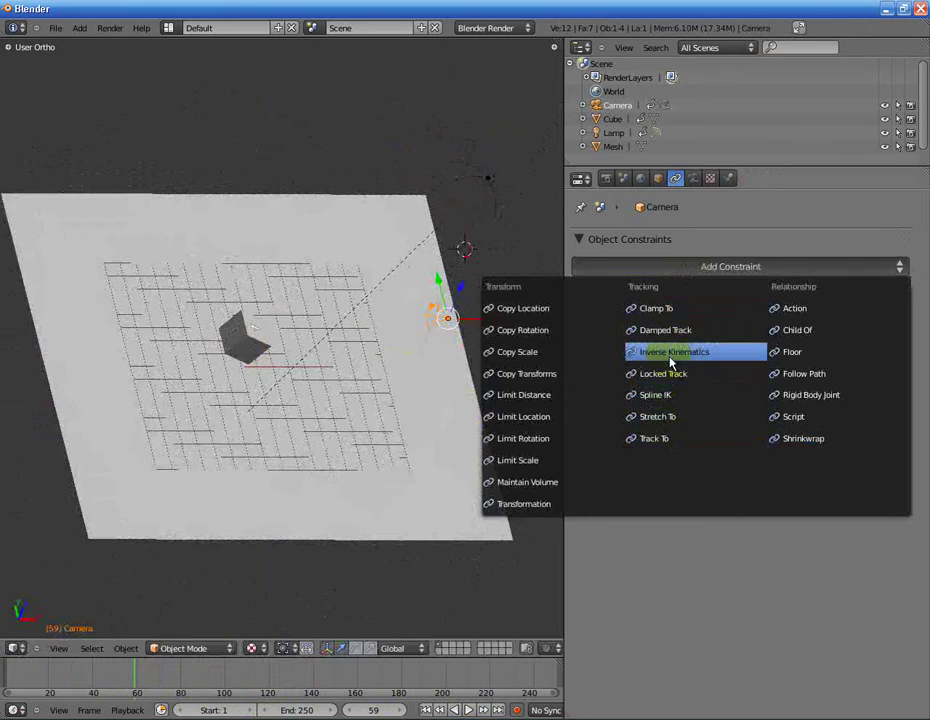
Step: Add a Track To constraint targeting Cube, with To set to -Z and Up to Y
left_click(662, 438)
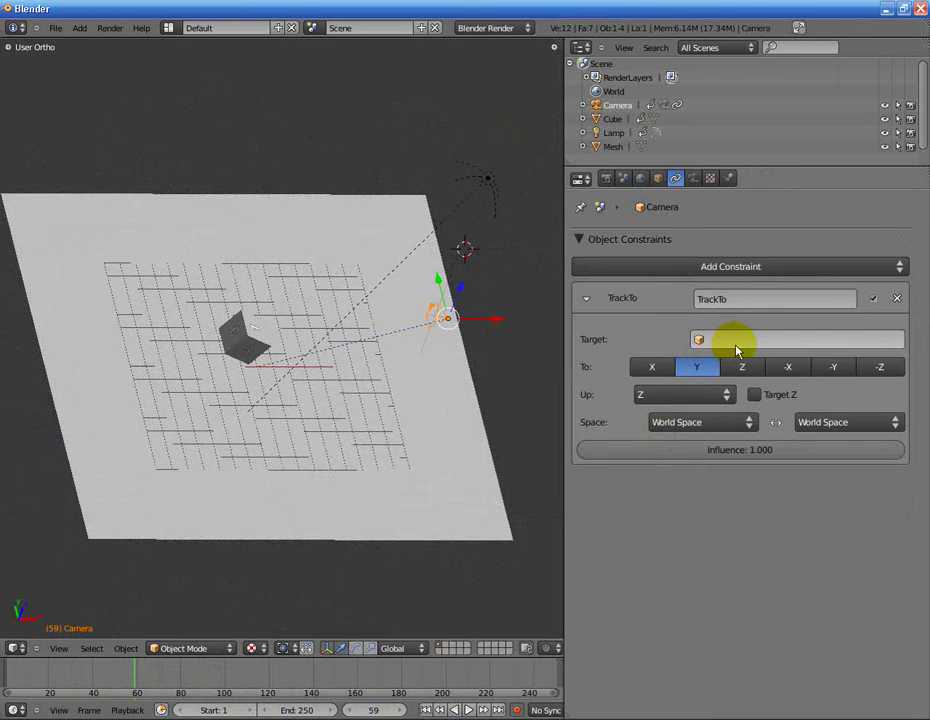
left_click(737, 350)
left_click(705, 382)
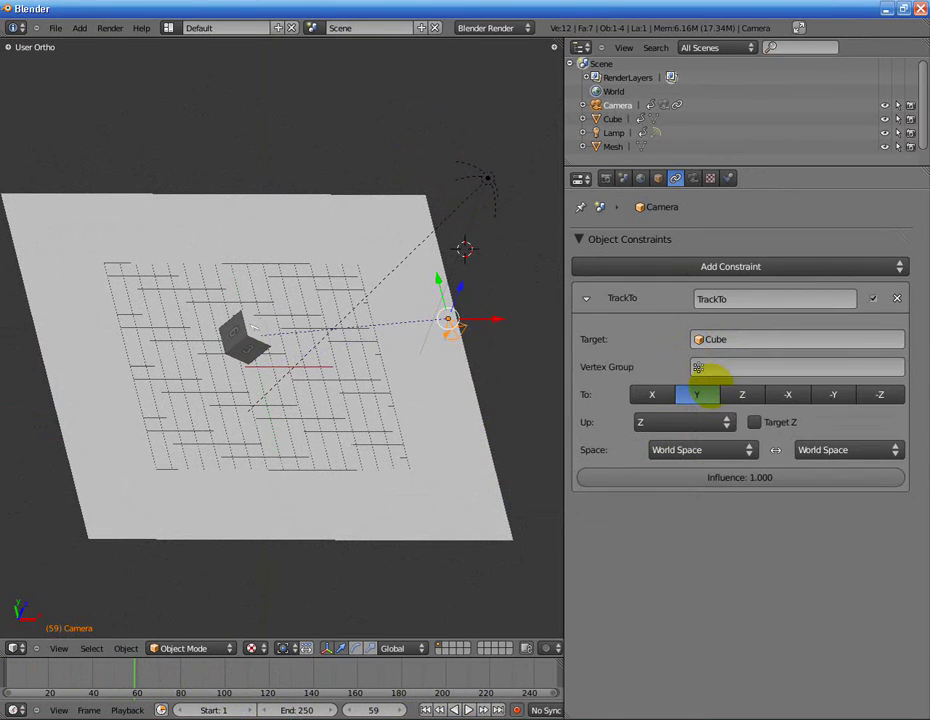
middle_click_drag(380, 421, 392, 378)
left_click(742, 395)
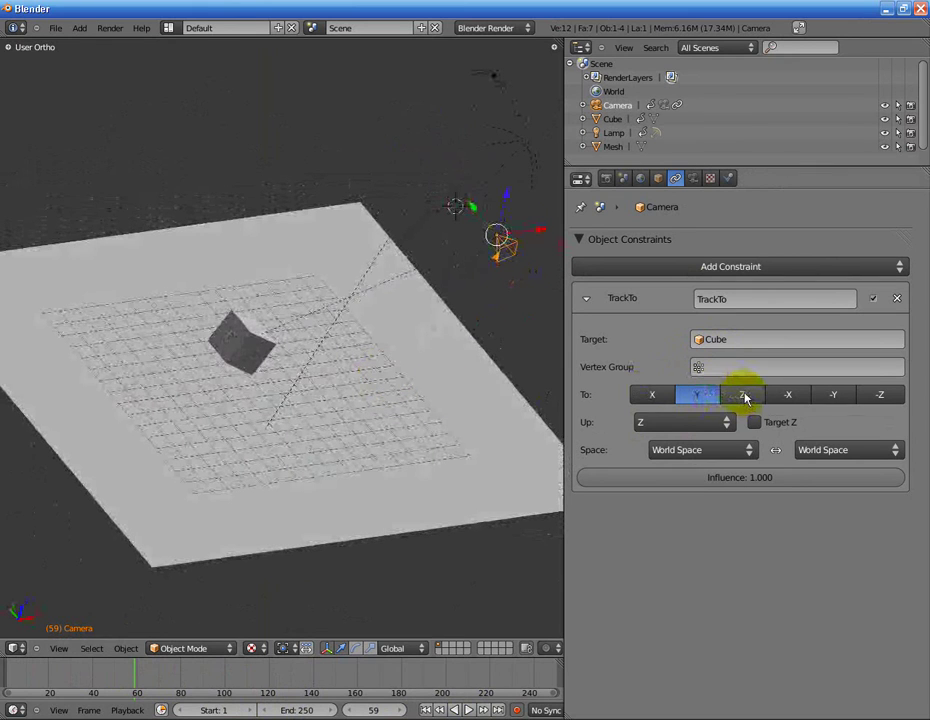
left_click(744, 396)
mouse_move(522, 391)
middle_mouse_down()
mouse_move(365, 434)
mouse_move(336, 504)
mouse_move(395, 423)
mouse_move(380, 410)
mouse_move(395, 405)
middle_mouse_up()
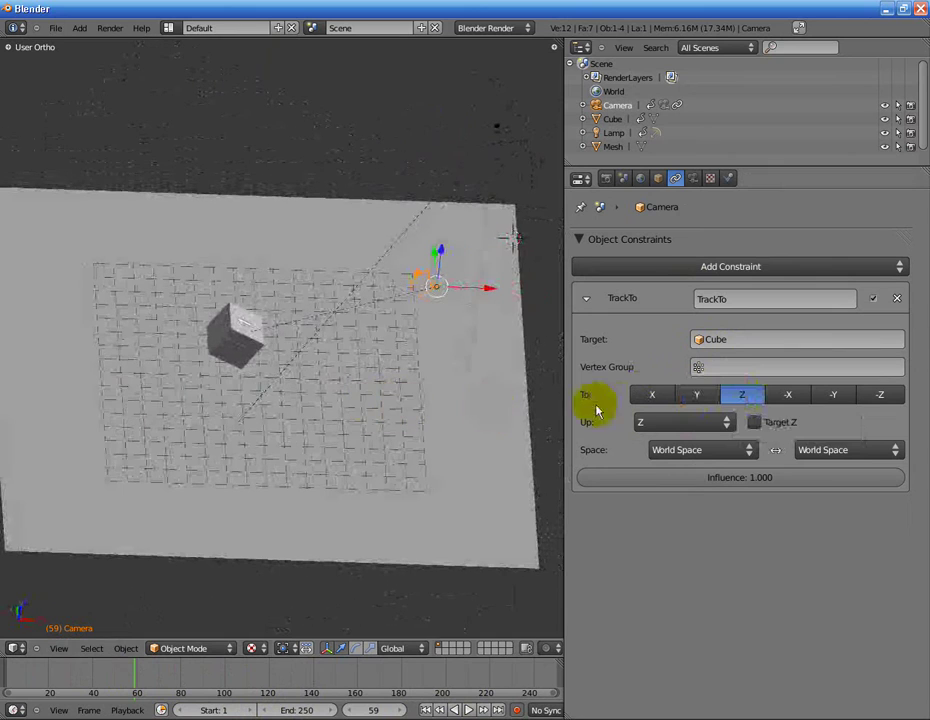
left_click(656, 424)
left_click(650, 388)
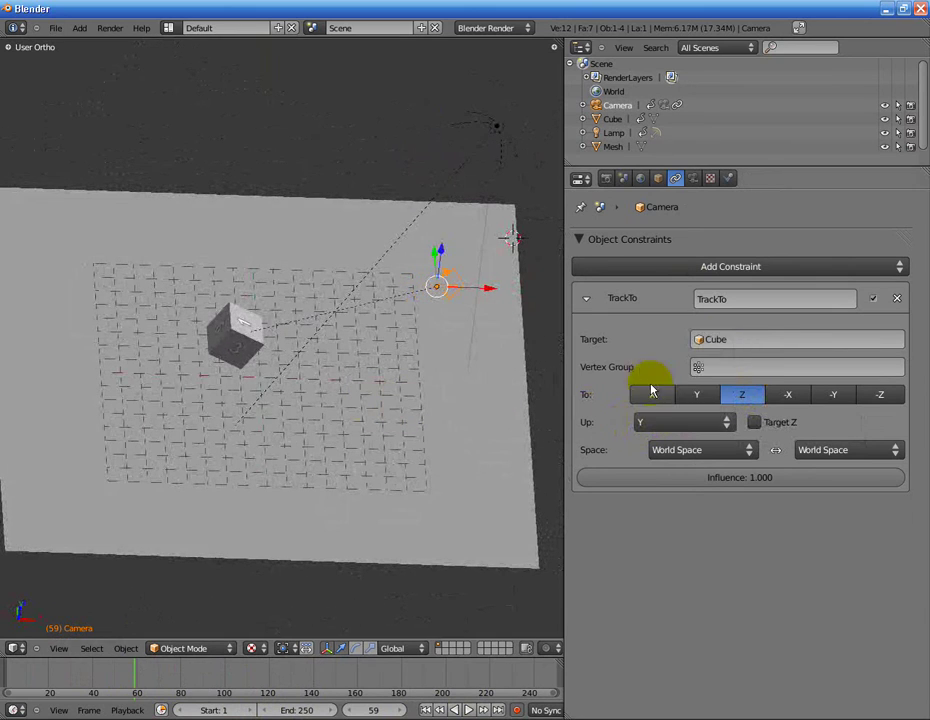
Step: Scrub the timeline from frame 0 to check the camera follows the cube, then view through the camera
mouse_move(435, 409)
middle_mouse_down()
mouse_move(480, 394)
mouse_move(455, 403)
middle_mouse_up()
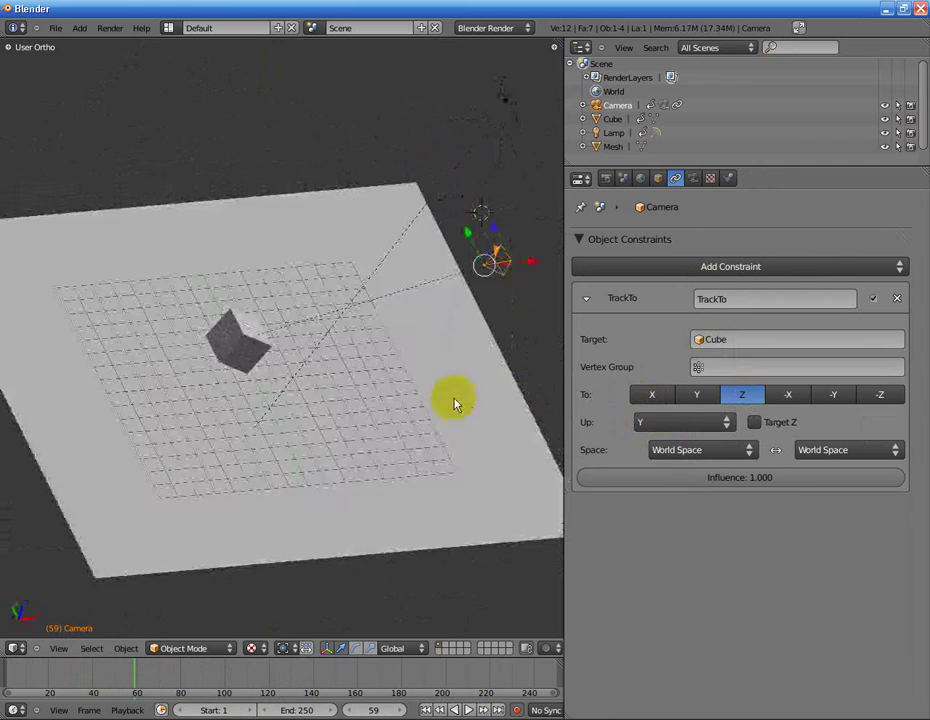
mouse_move(510, 390)
middle_mouse_down()
mouse_move(425, 400)
mouse_move(420, 410)
middle_mouse_up()
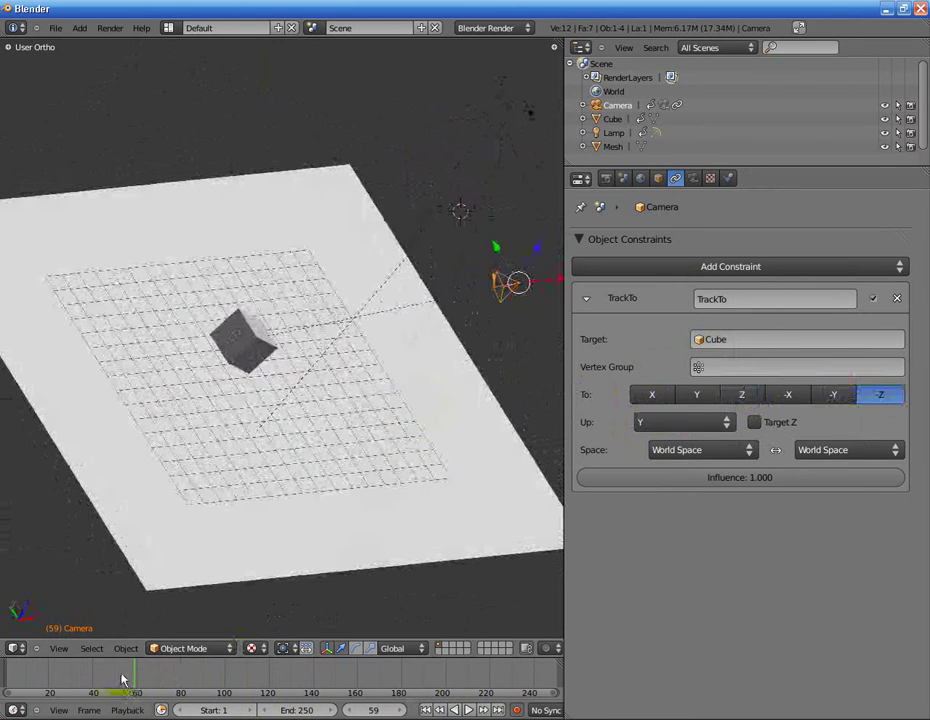
mouse_move(122, 680)
left_mouse_down()
mouse_move(3, 685)
mouse_move(41, 683)
left_mouse_up()
middle_click_drag(325, 447, 239, 471, "shift")
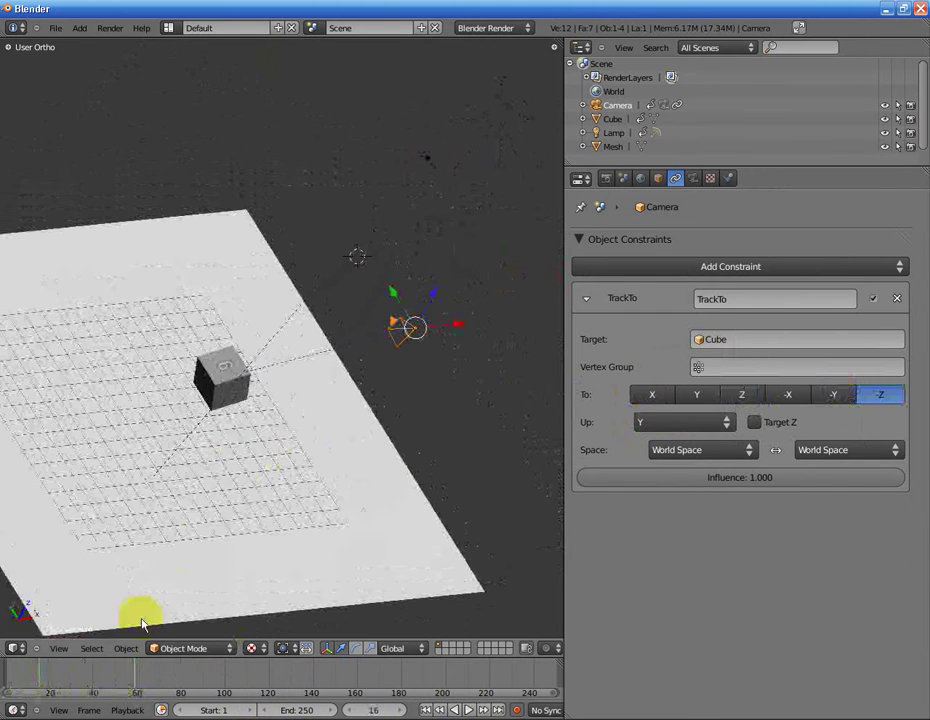
mouse_move(65, 678)
left_mouse_down()
mouse_move(291, 675)
mouse_move(2, 683)
left_mouse_up()
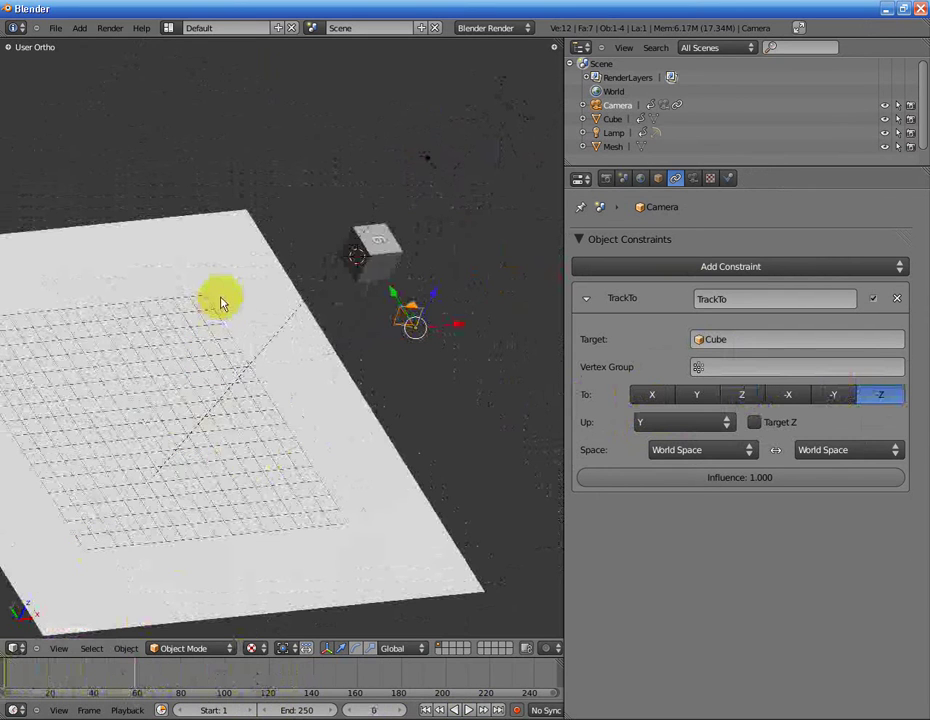
key("KP_0")
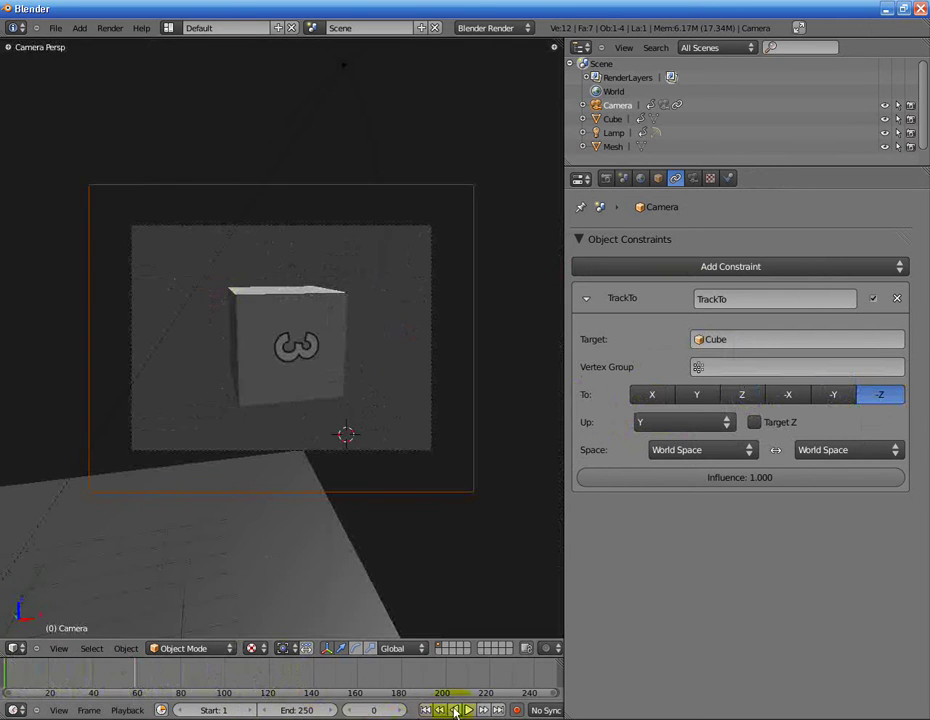
left_click(467, 710)
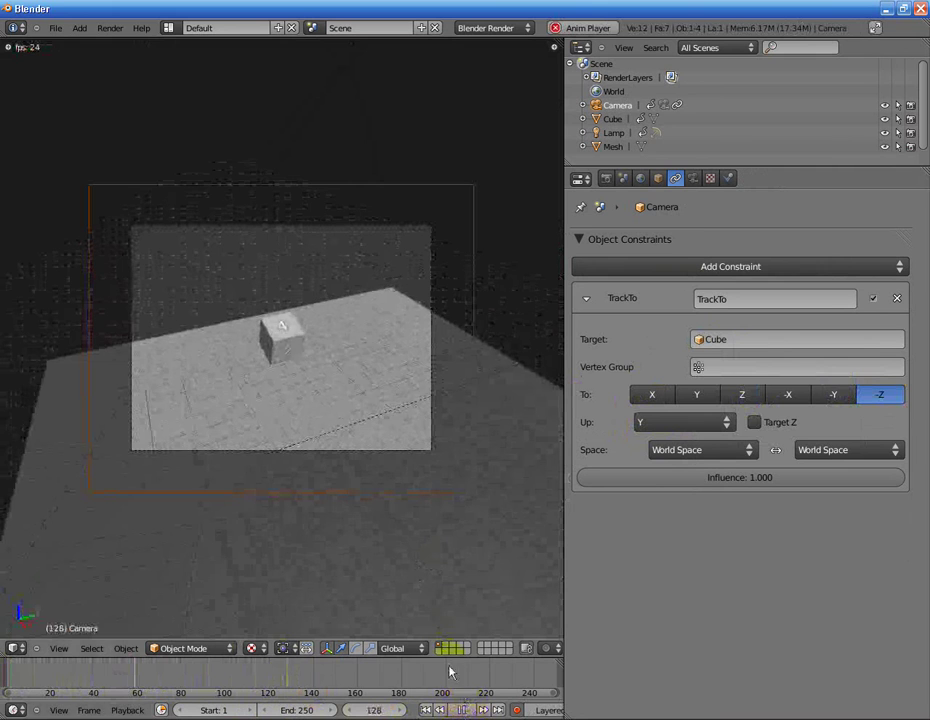
left_click(464, 710)
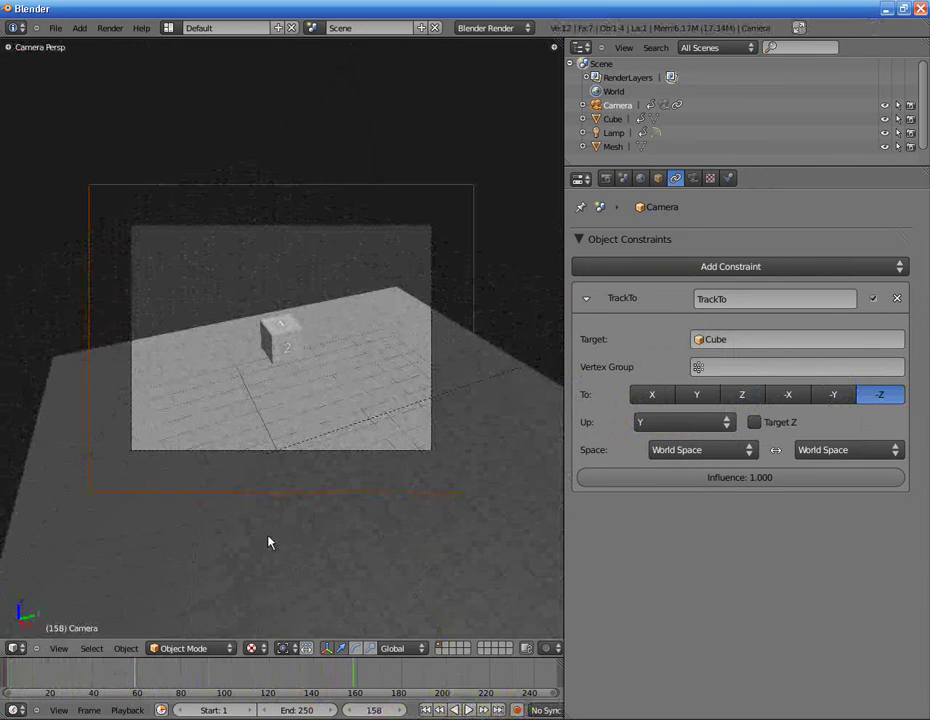
mouse_move(268, 542)
middle_mouse_down()
mouse_move(275, 380)
mouse_move(251, 417)
mouse_move(286, 421)
mouse_move(251, 465)
mouse_move(247, 453)
mouse_move(291, 463)
mouse_move(266, 465)
mouse_move(270, 440)
mouse_move(369, 490)
mouse_move(335, 322)
middle_mouse_up()
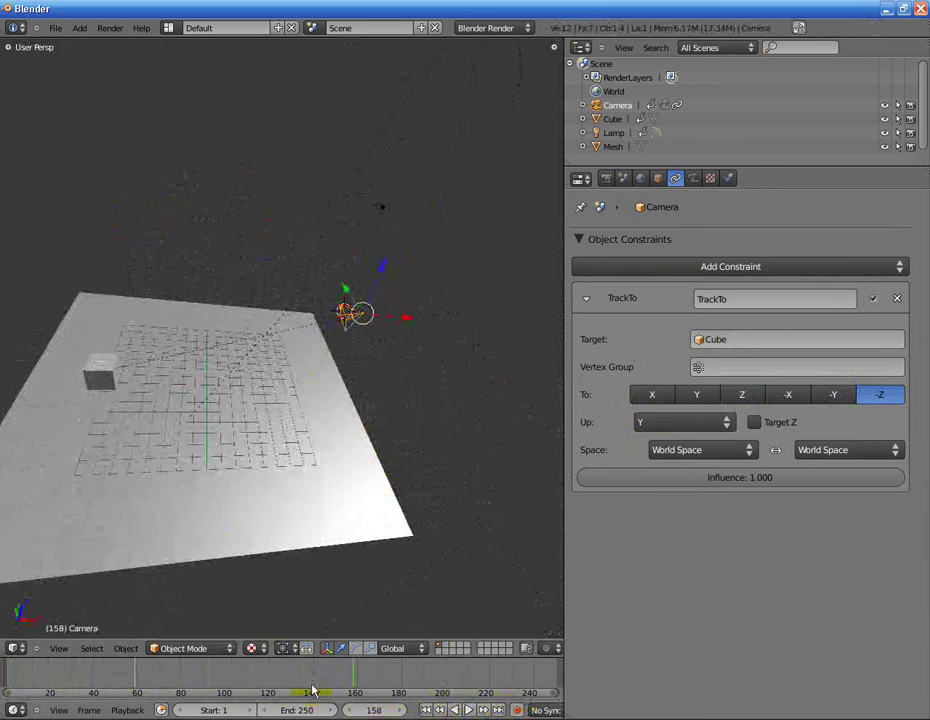
mouse_move(147, 681)
left_mouse_down()
mouse_move(253, 680)
mouse_move(20, 680)
left_mouse_up()
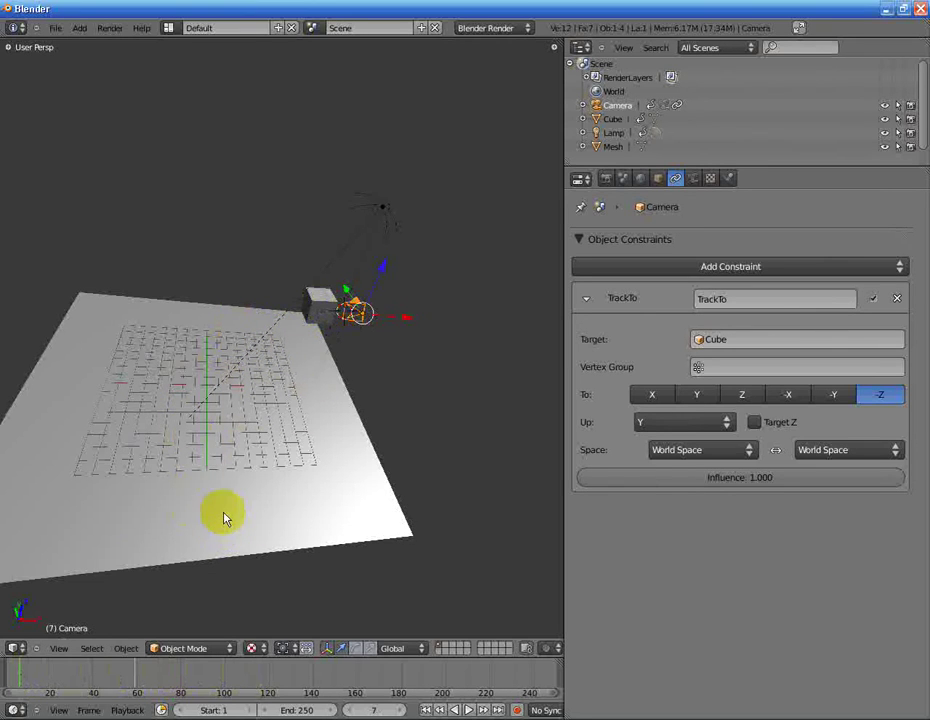
mouse_move(224, 518)
middle_mouse_down()
mouse_move(224, 494)
mouse_move(247, 488)
mouse_move(274, 461)
mouse_move(267, 496)
mouse_move(376, 262)
middle_mouse_up()
Step: In Top view, duplicate the lamp and place the copy near the plane's top edge
right_click(381, 205)
middle_click_drag(363, 349, 337, 400)
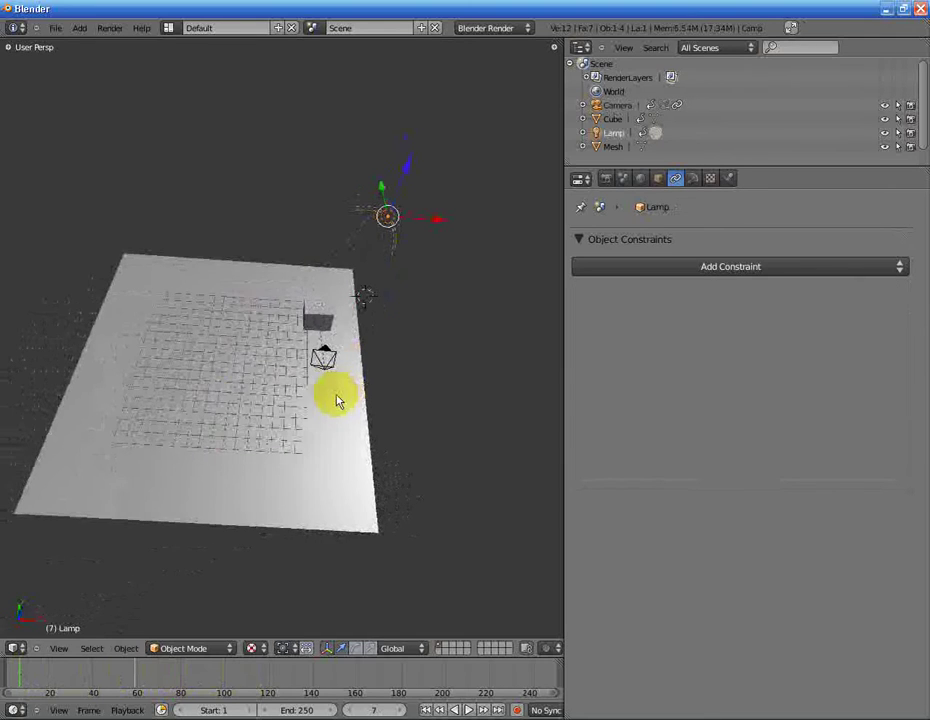
key("KP_7")
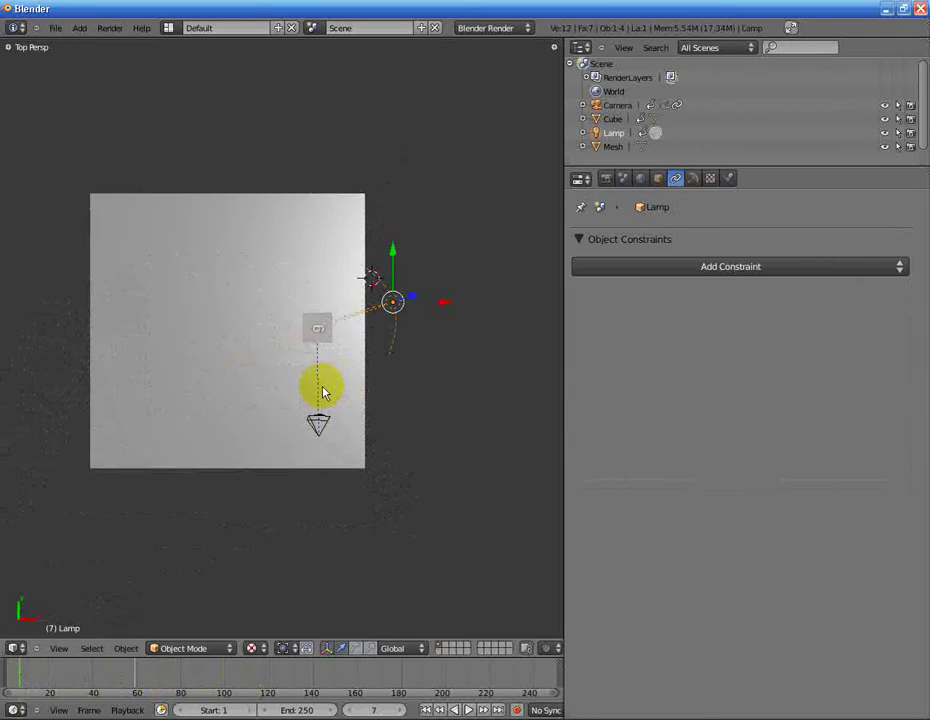
key("shift+d")
left_click(137, 297)
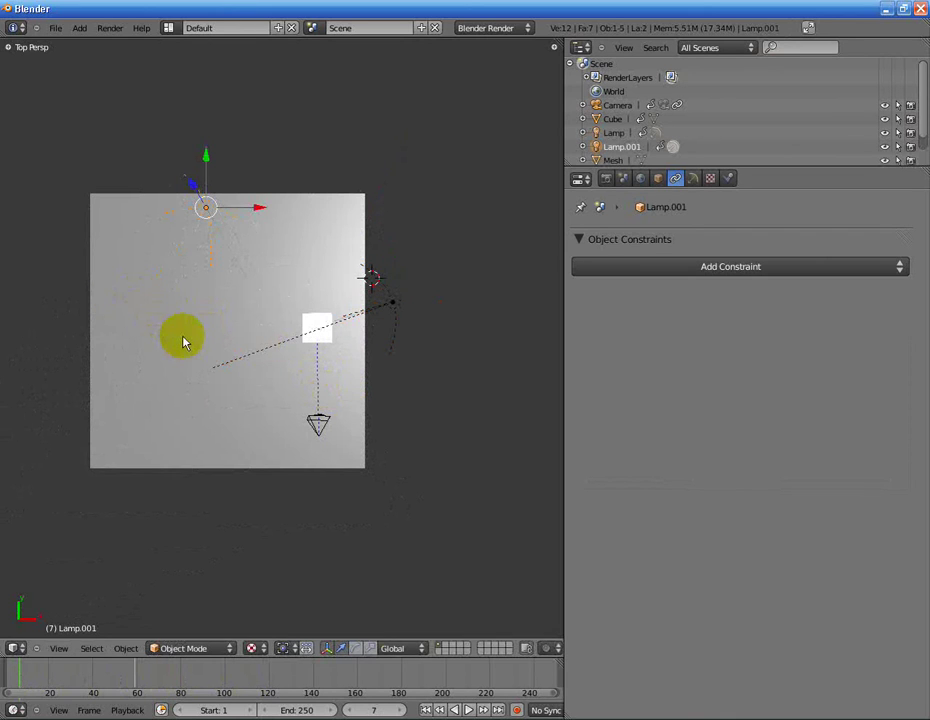
Step: Duplicate it again, placing and rotating the third lamp near the plane's bottom left
key("shift+d")
left_click(201, 545)
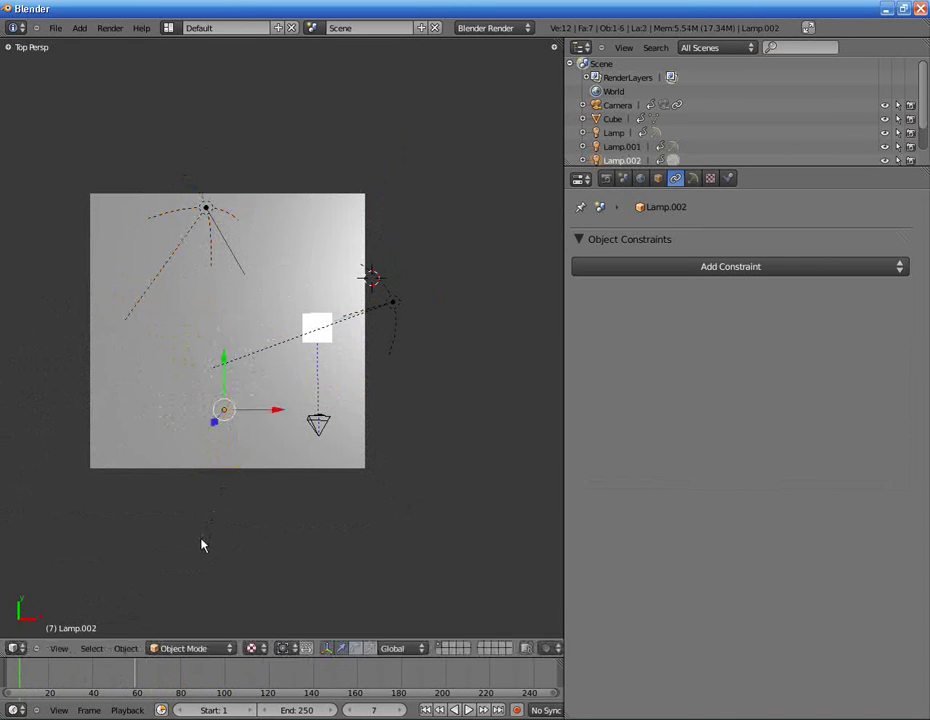
key("r")
left_click(378, 528)
key("g")
left_click(297, 478)
Step: Rotate Lamp.001 and move it beyond the top edge of the plane, opposite the camera
right_click(203, 204)
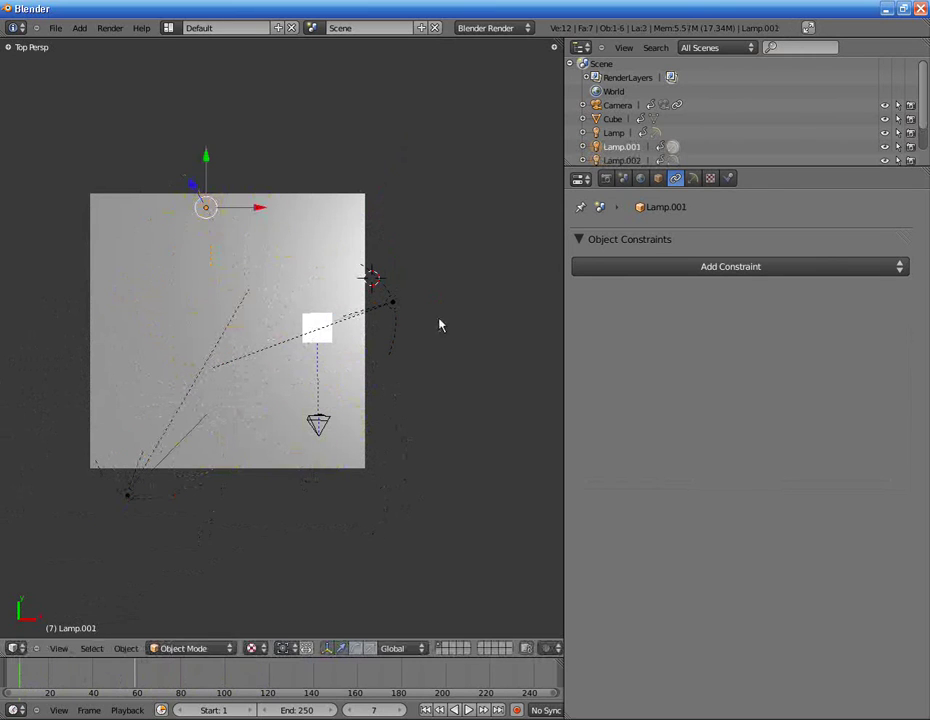
key("r")
left_click(358, 110)
key("g")
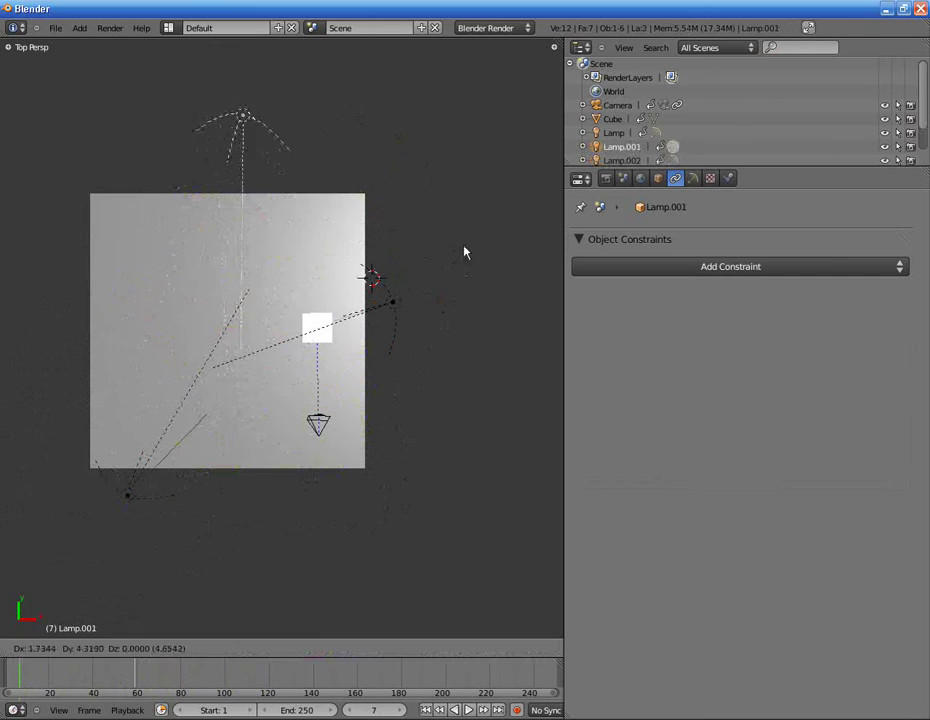
left_click(473, 243)
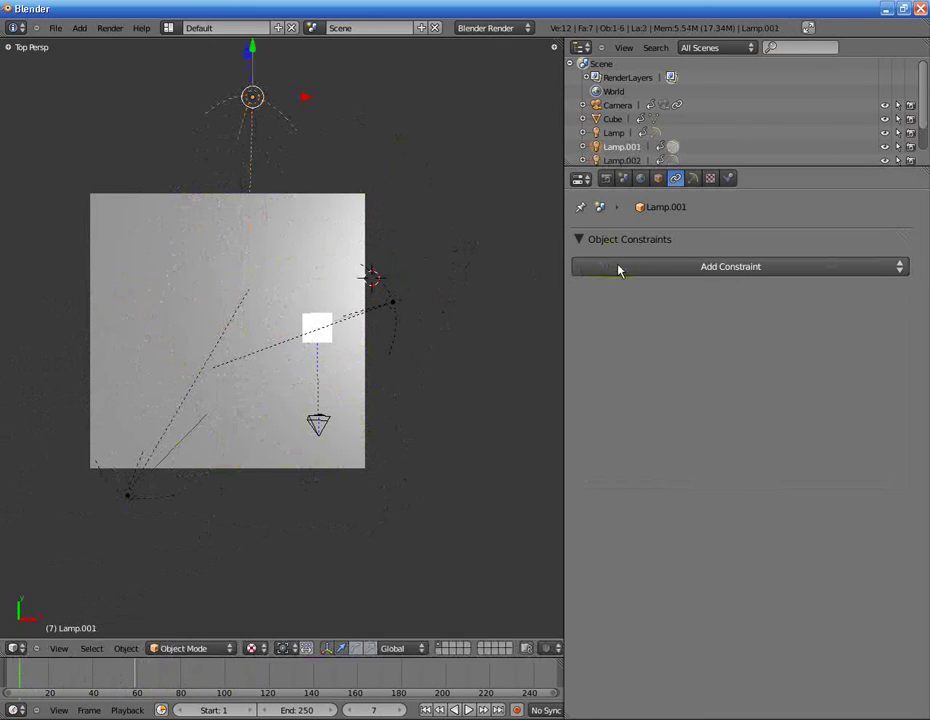
right_click(357, 334)
Step: Give Lamp.002 a Track To constraint targeting the Cube, aiming -Z with Y as up
right_click(160, 460)
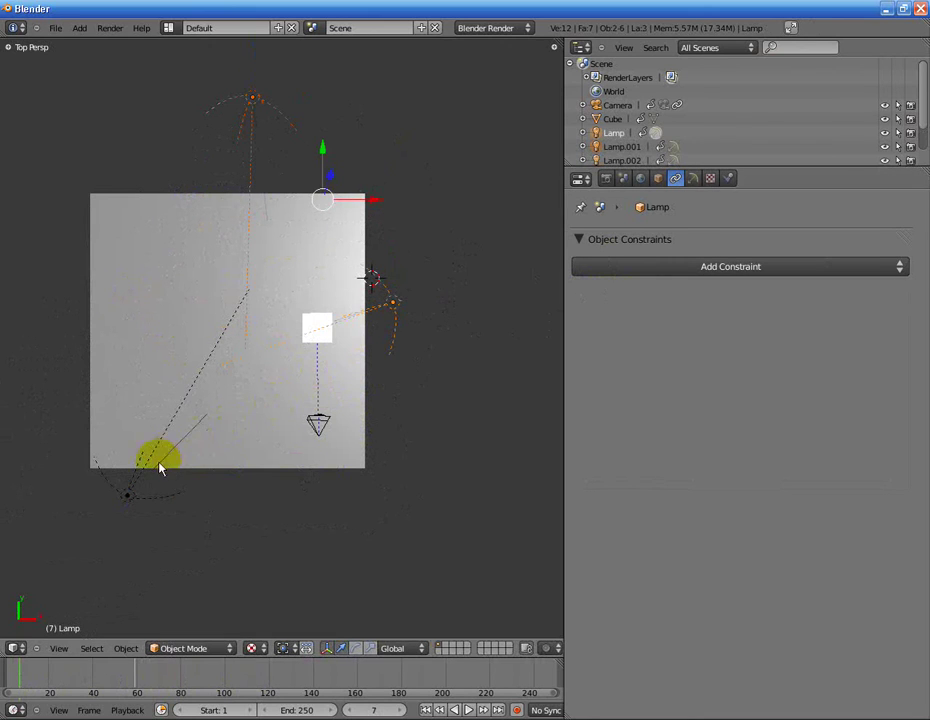
right_click(131, 495)
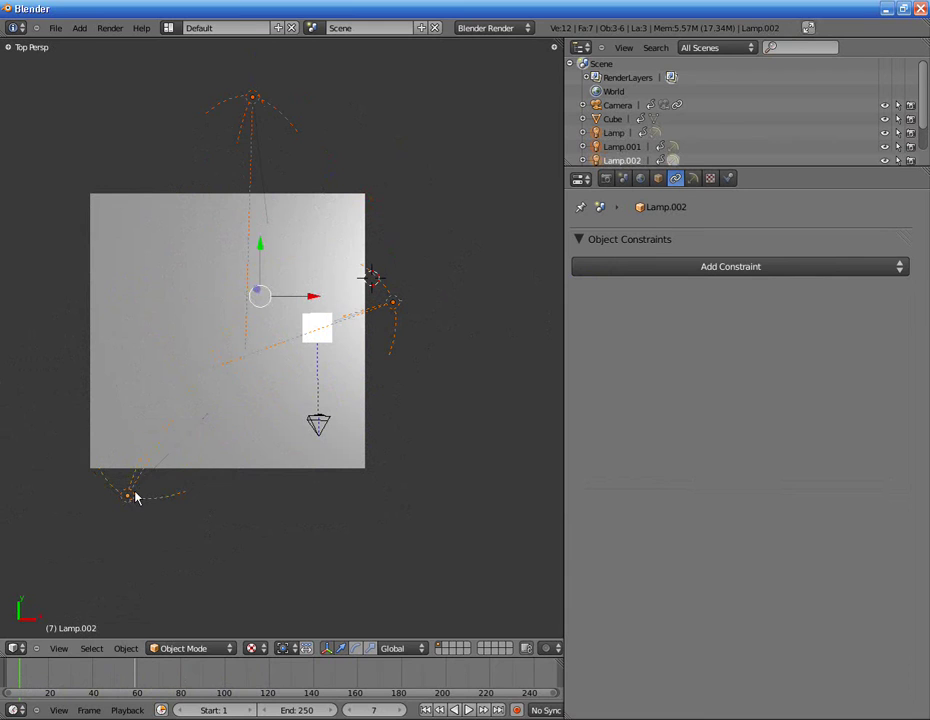
left_click(697, 268)
left_click(637, 437)
left_click(697, 338)
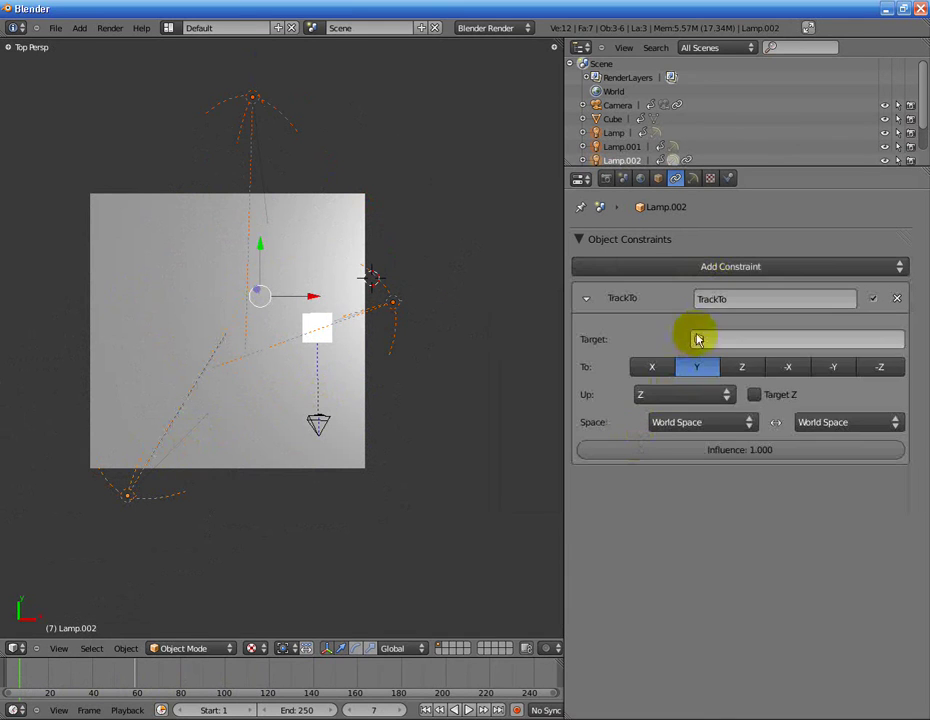
left_click(710, 386)
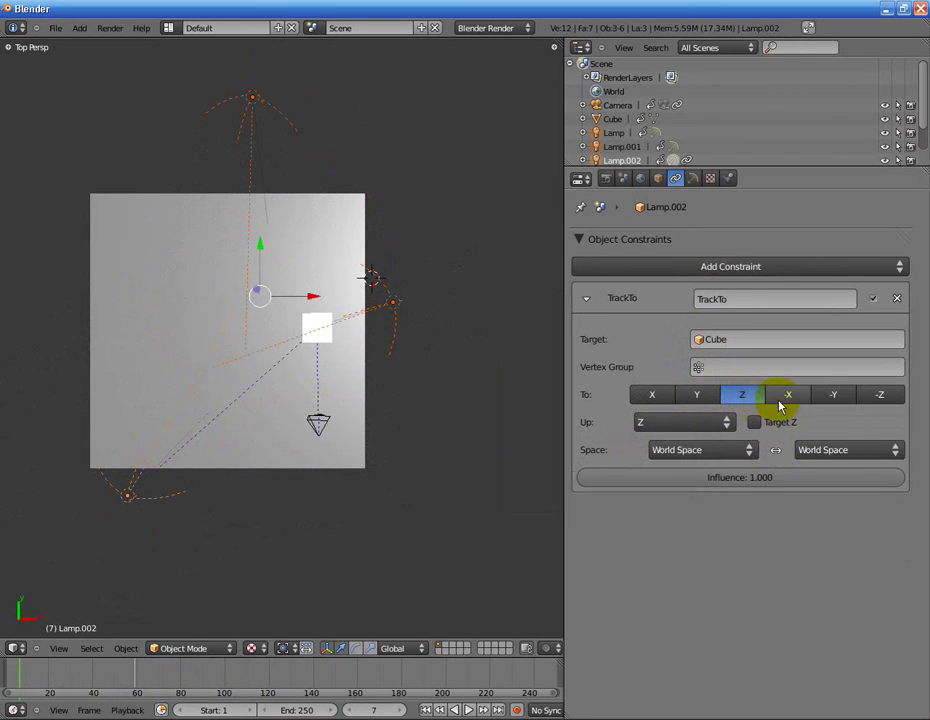
left_click(872, 398)
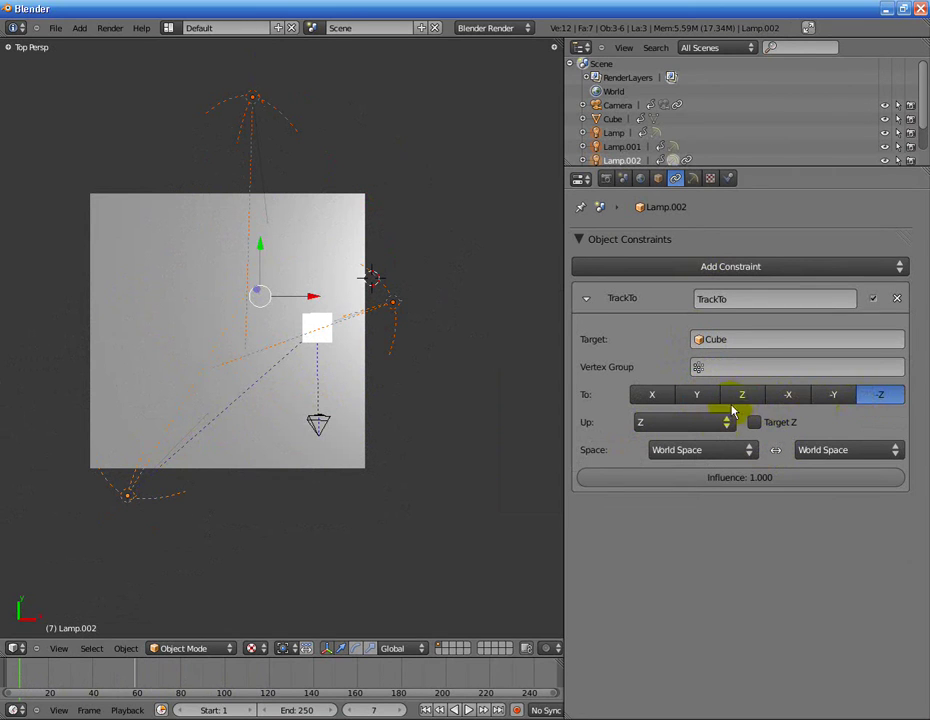
left_click(695, 422)
left_click(673, 398)
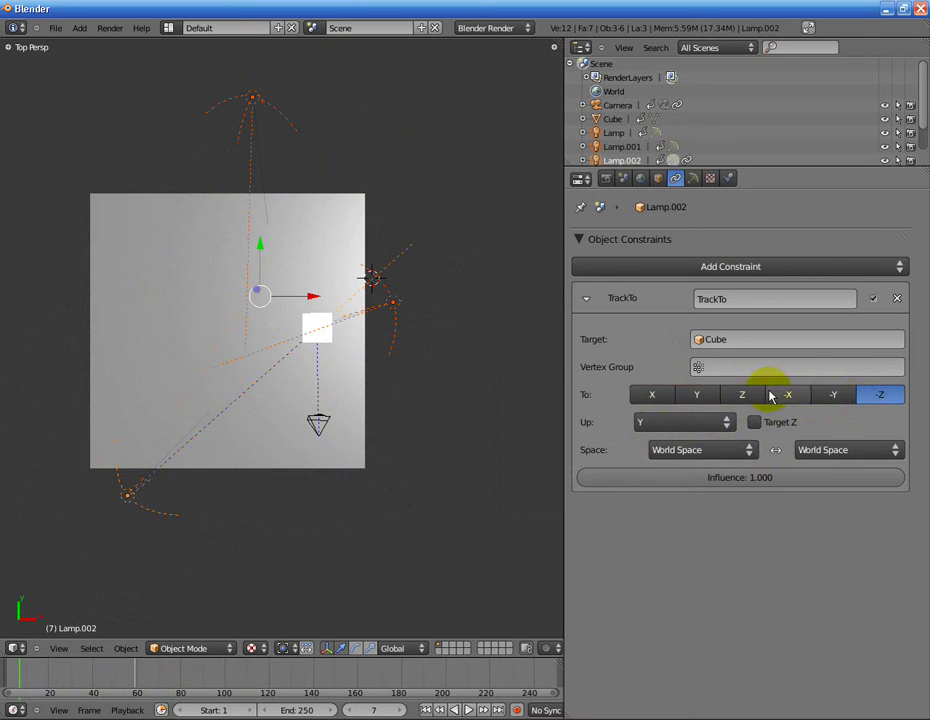
Step: Give Lamp.001 a Track To constraint targeting the Cube with Y as up axis
right_click(253, 97)
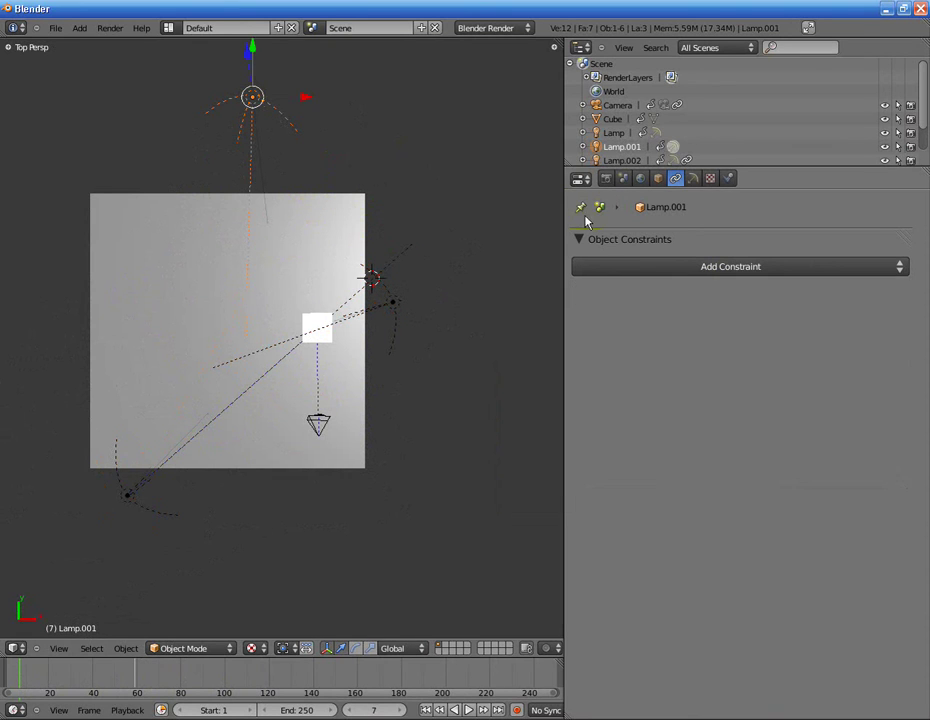
left_click(646, 266)
left_click(654, 438)
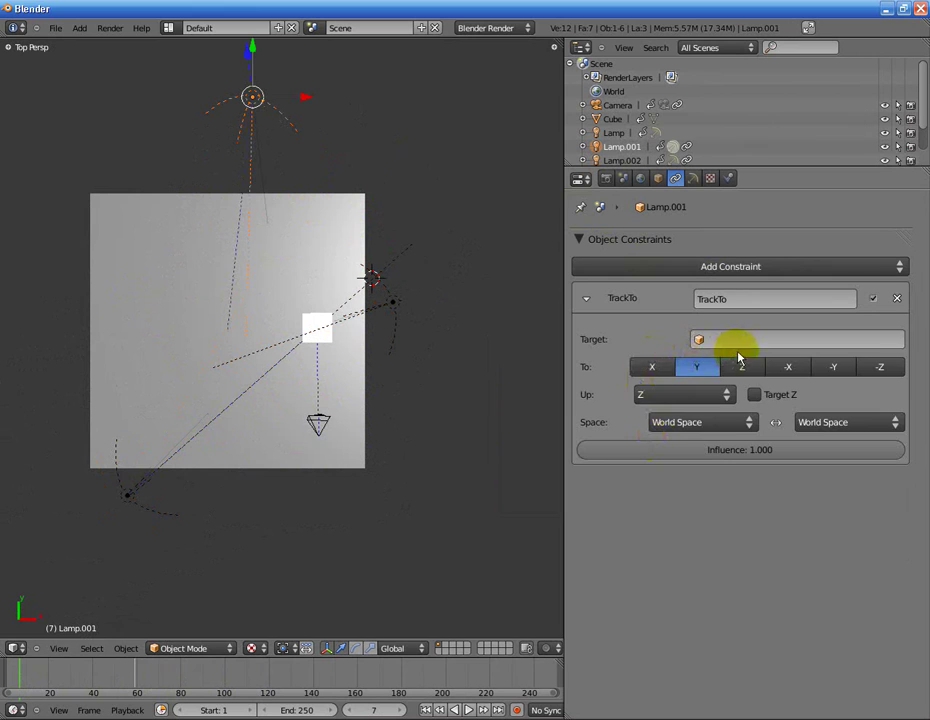
left_click(705, 340)
left_click(708, 386)
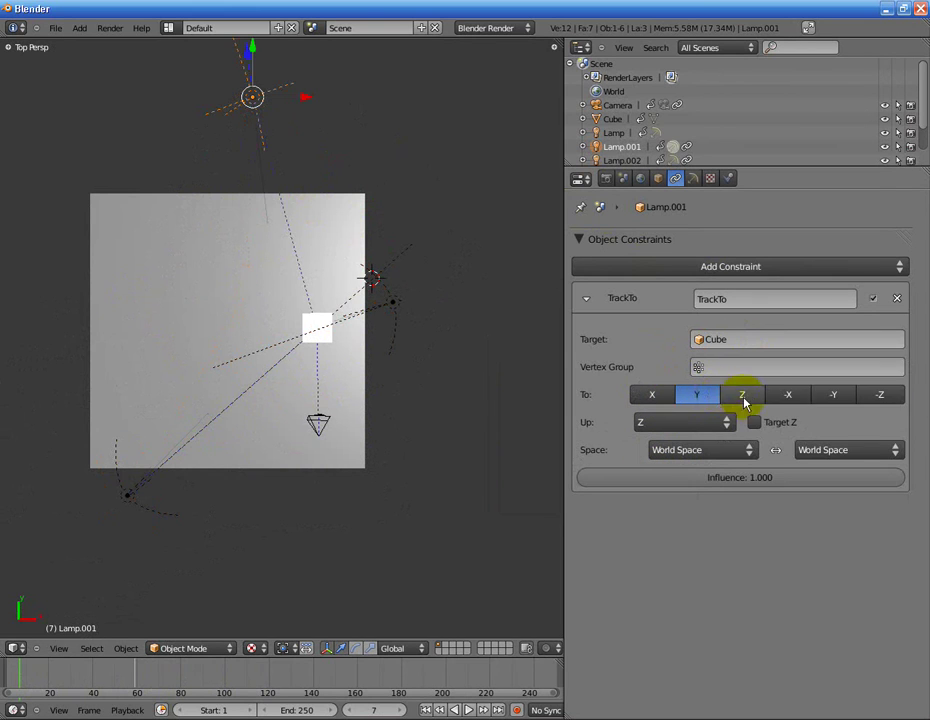
left_click(689, 437)
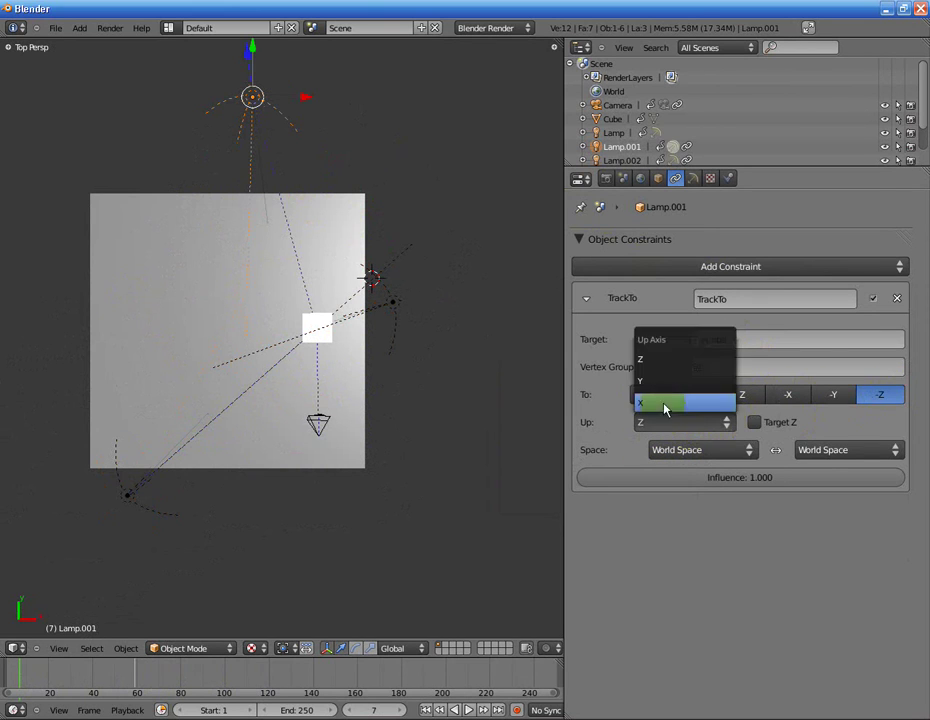
left_click(657, 393)
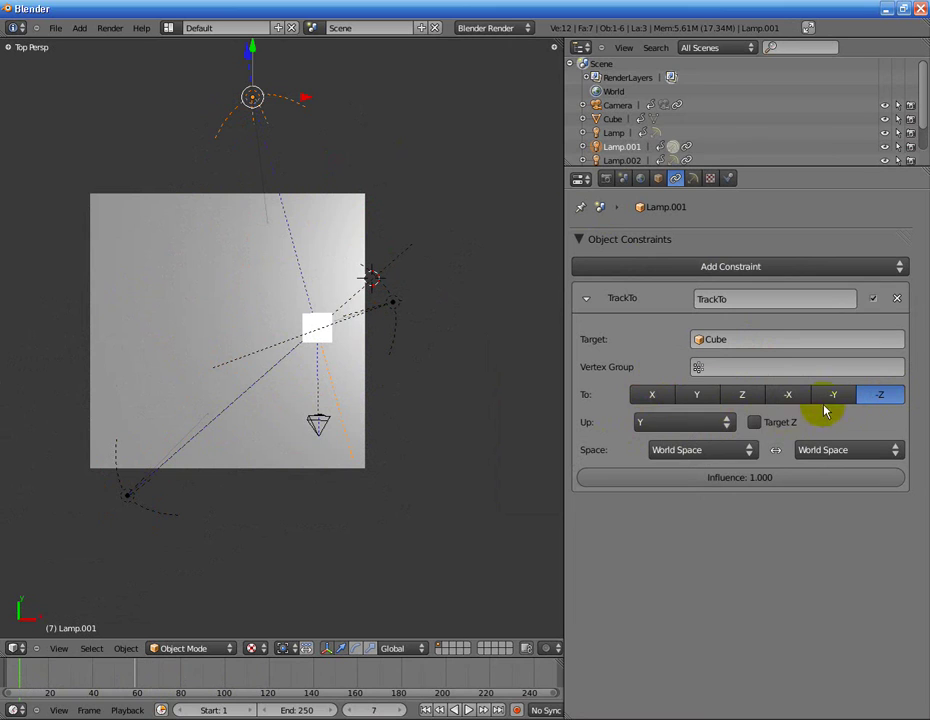
Step: Give Lamp a Track To constraint targeting the Cube, aiming -Z with Y as up
right_click(393, 302)
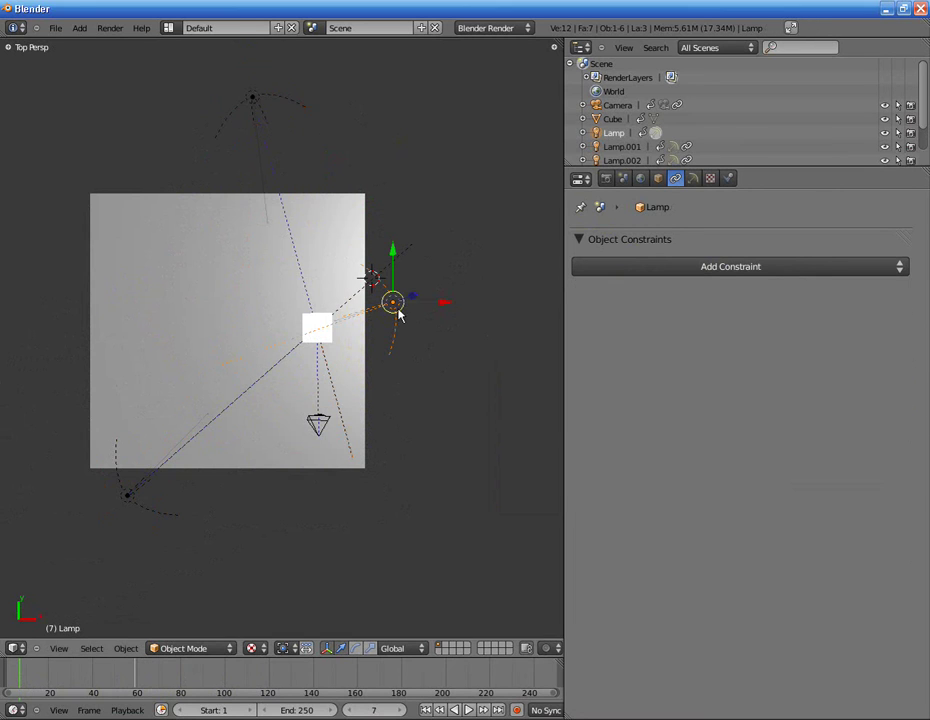
left_click(728, 268)
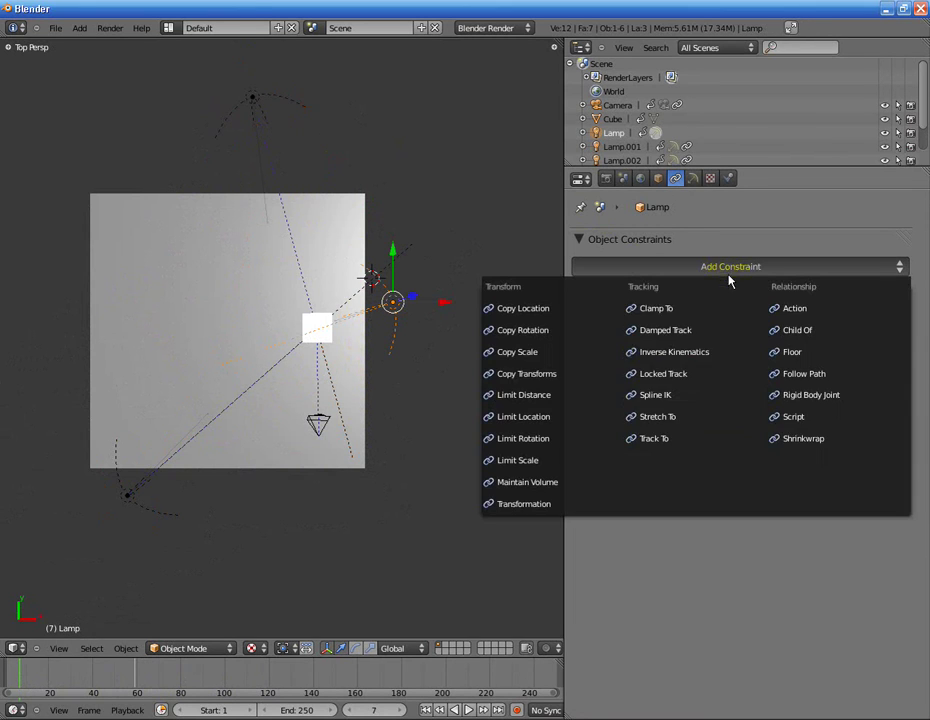
left_click(664, 440)
left_click(715, 341)
left_click(705, 385)
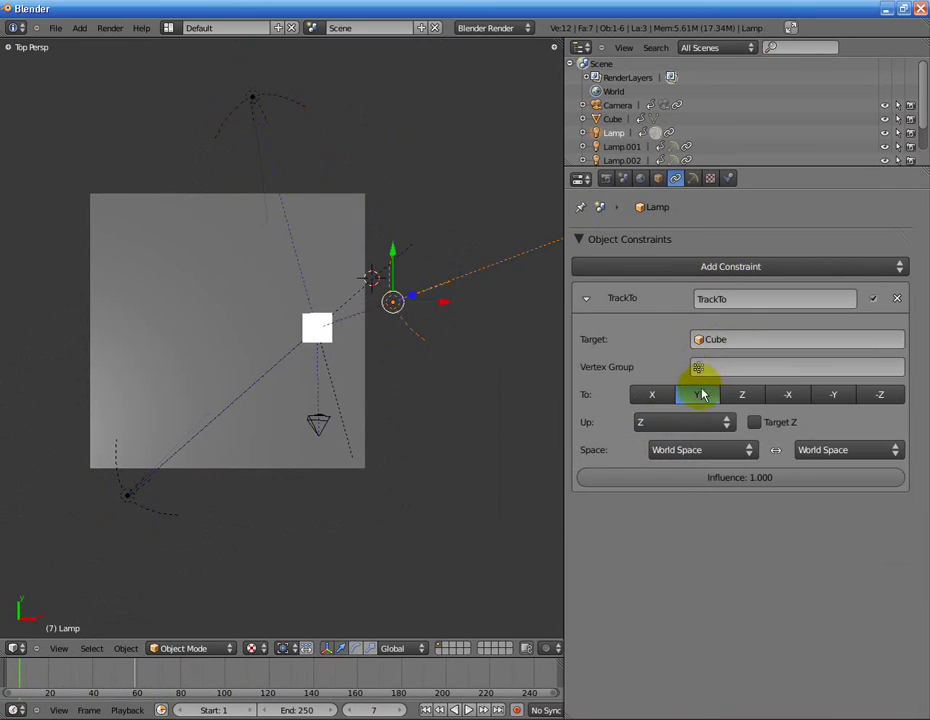
left_click(880, 394)
left_click(700, 422)
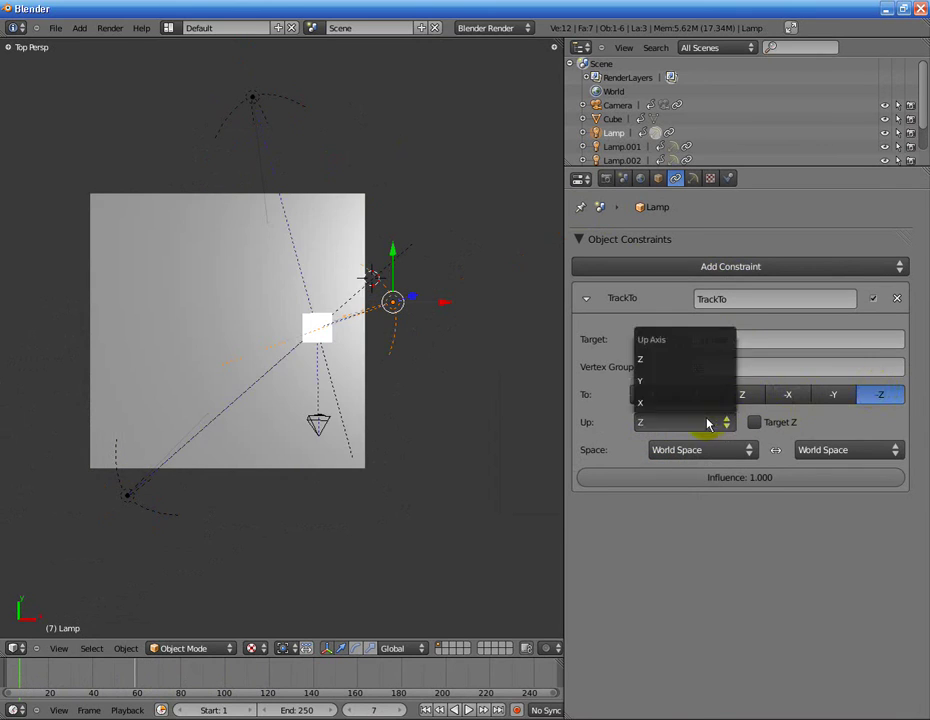
left_click(660, 381)
mouse_move(340, 420)
middle_mouse_down()
mouse_move(282, 380)
mouse_move(316, 297)
mouse_move(328, 365)
mouse_move(298, 378)
middle_mouse_up()
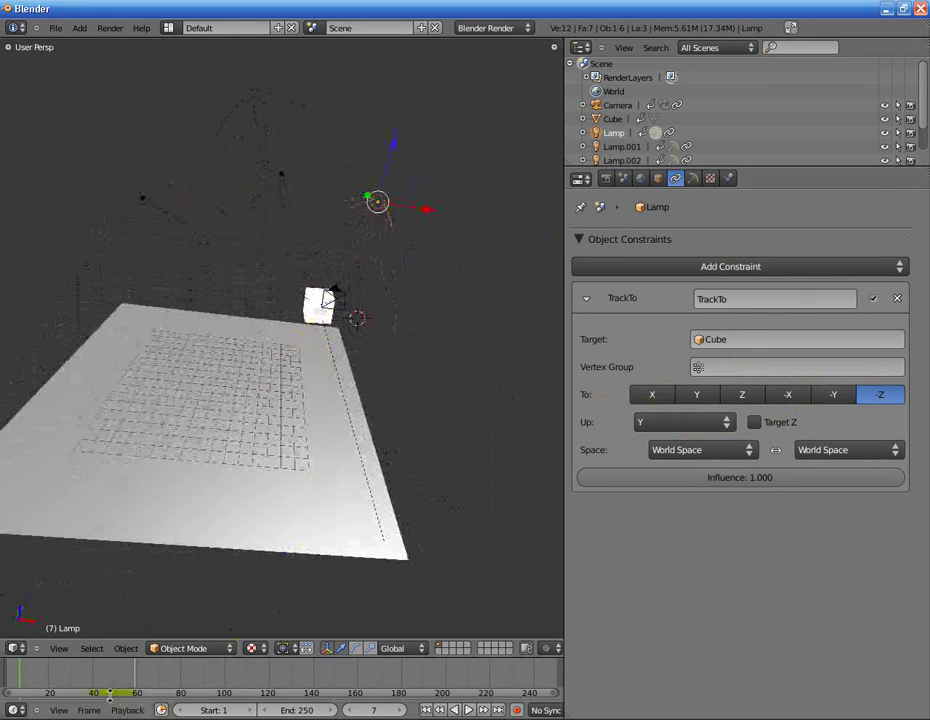
Step: Preview the cube's tumble by scrubbing the timeline forward and back from new angles
mouse_move(38, 690)
left_mouse_down()
mouse_move(53, 690)
mouse_move(13, 688)
mouse_move(205, 695)
left_mouse_up()
mouse_move(231, 629)
middle_mouse_down()
mouse_move(274, 481)
mouse_move(301, 452)
mouse_move(357, 549)
mouse_move(249, 492)
middle_mouse_up()
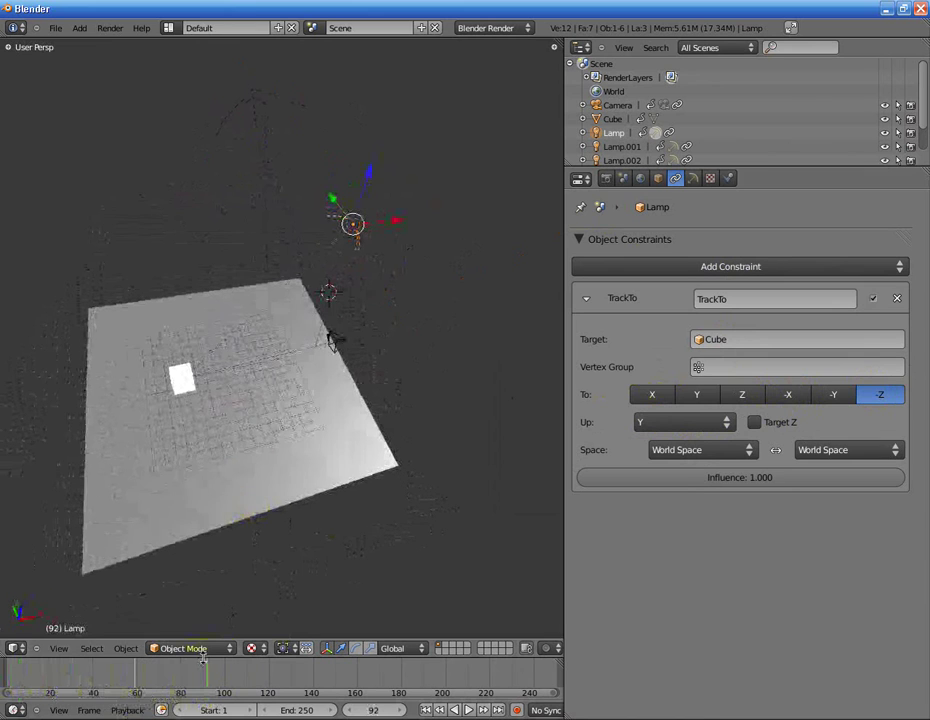
left_click_drag(176, 690, 7, 690)
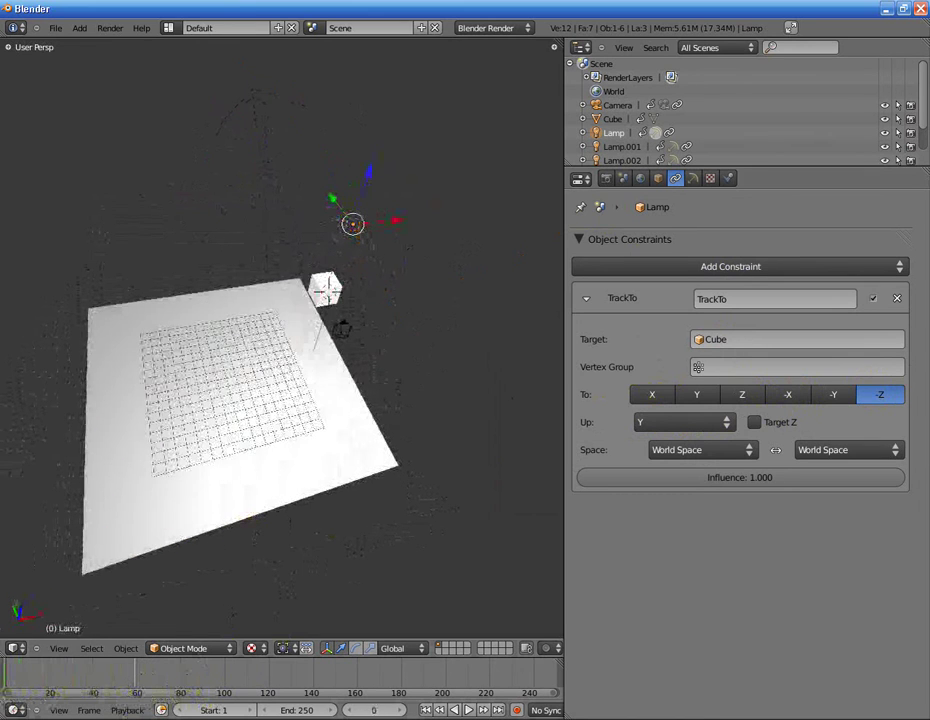
mouse_move(198, 585)
middle_mouse_down()
mouse_move(255, 315)
mouse_move(174, 490)
mouse_move(285, 463)
mouse_move(344, 377)
middle_mouse_up()
Step: Move Lamp.001 along the X axis and jump to frame 59
scroll(276, 457, "down", 3)
left_click_drag(369, 318, 270, 320)
mouse_move(270, 320)
middle_mouse_down()
mouse_move(291, 415)
mouse_move(573, 172)
middle_mouse_up()
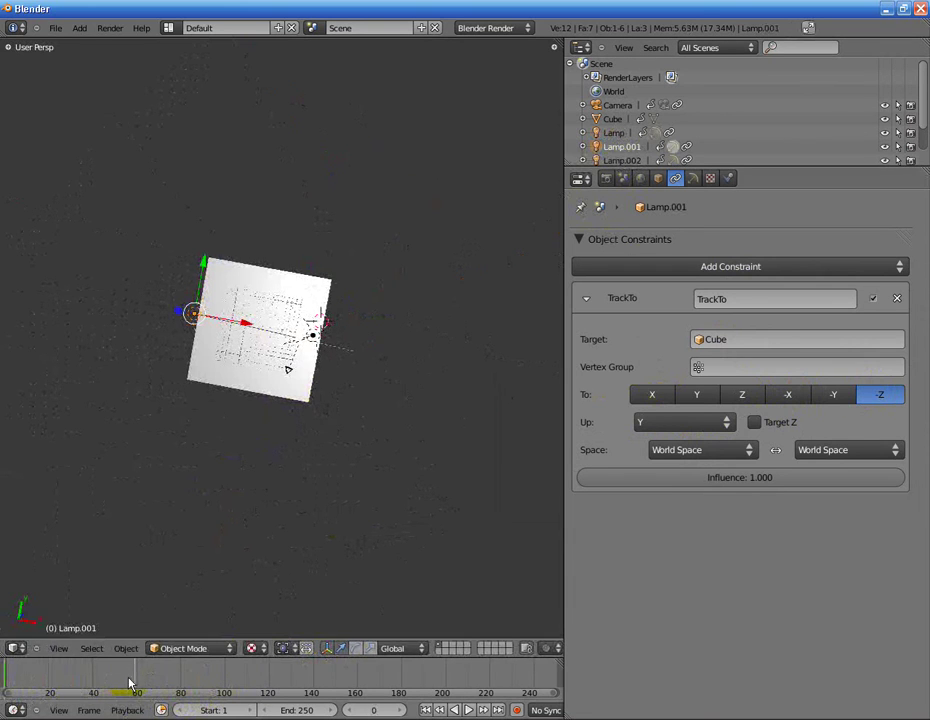
left_click_drag(129, 683, 137, 683)
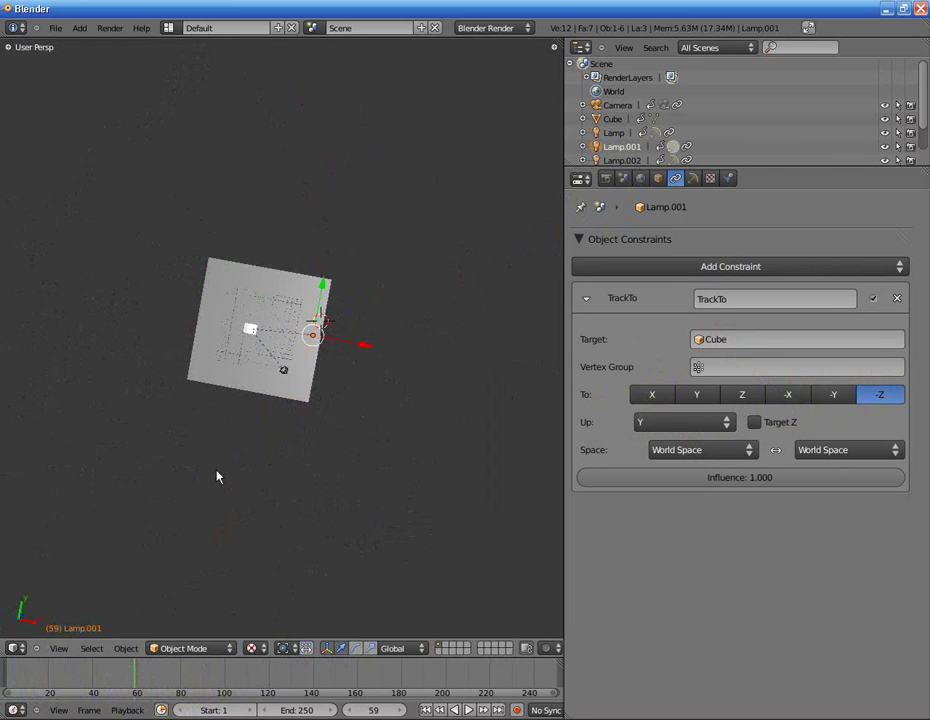
Step: Delete Lamp.001's keyframe at frame 59 and slide it left along X
key("alt+i")
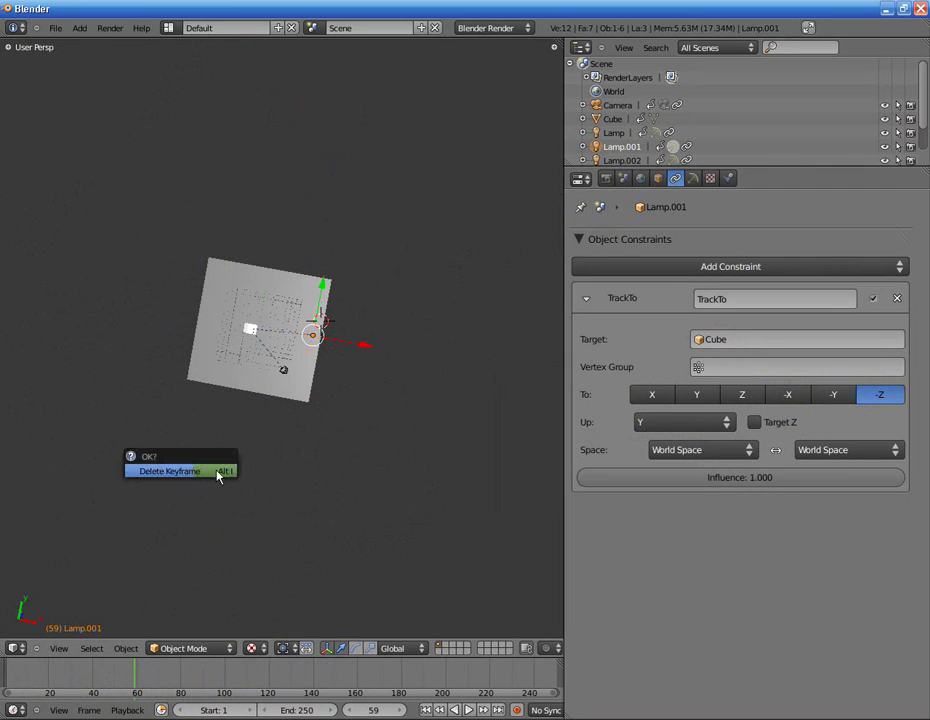
left_click(223, 472)
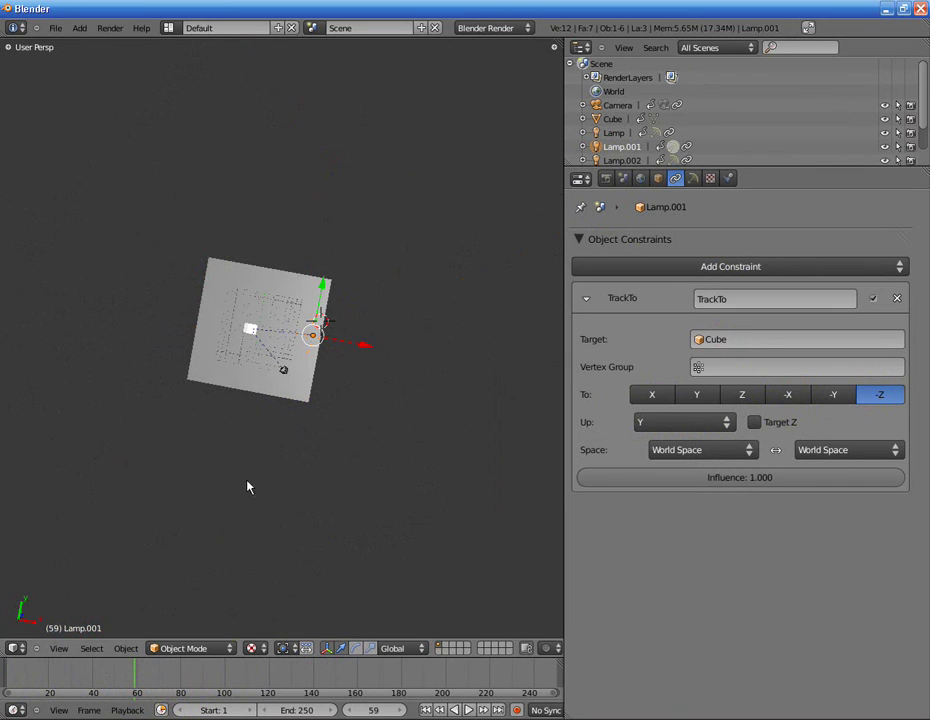
mouse_move(307, 332)
middle_mouse_down()
mouse_move(330, 300)
mouse_move(357, 371)
middle_mouse_up()
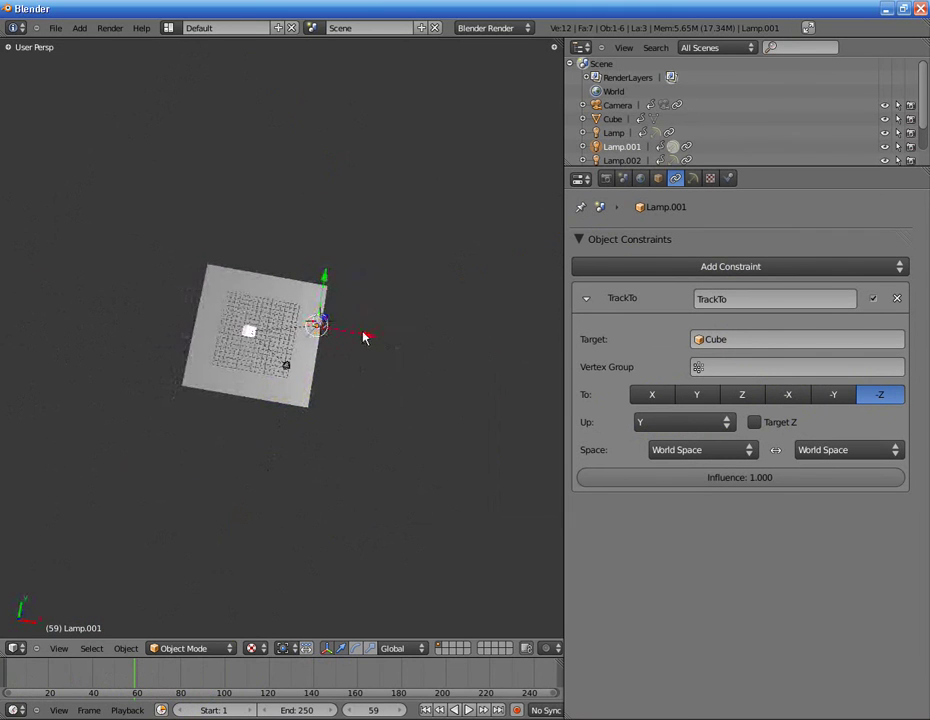
left_click_drag(364, 337, 238, 316)
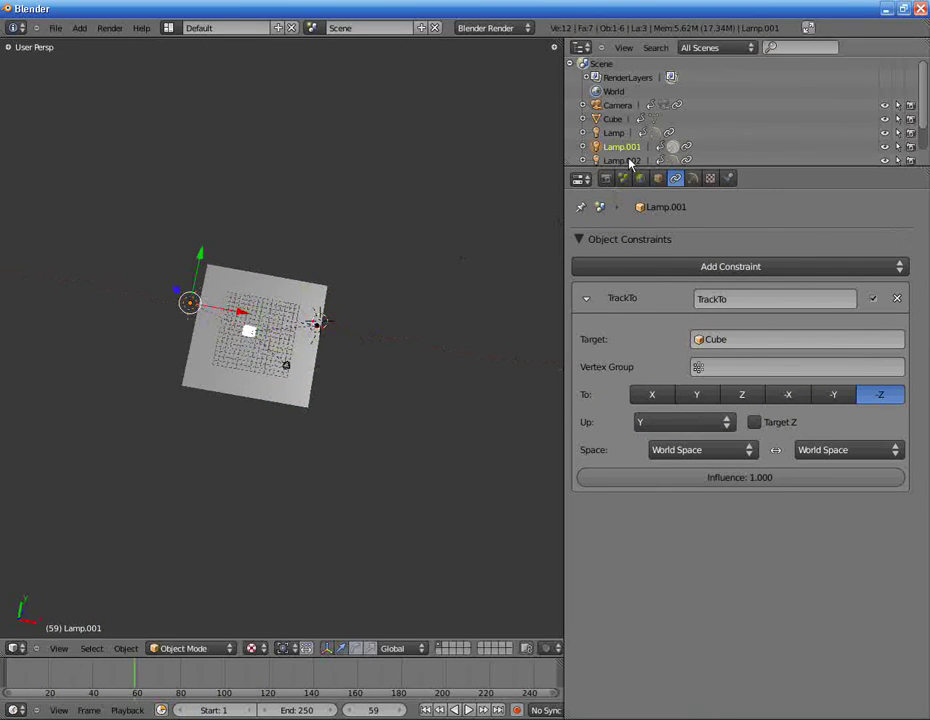
scroll(628, 140, "down", 2)
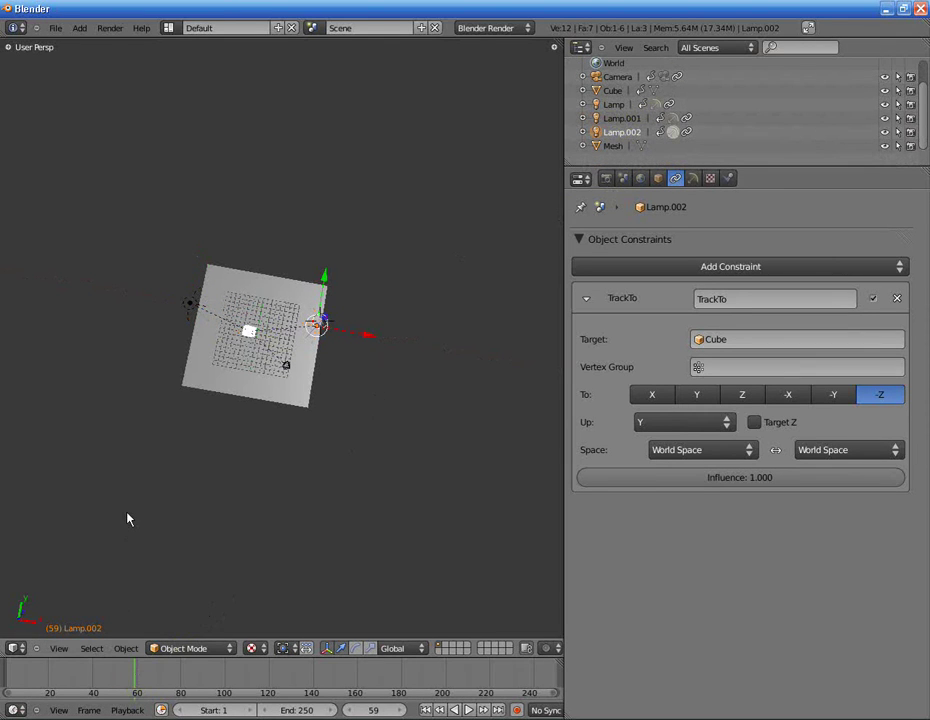
key("alt+i")
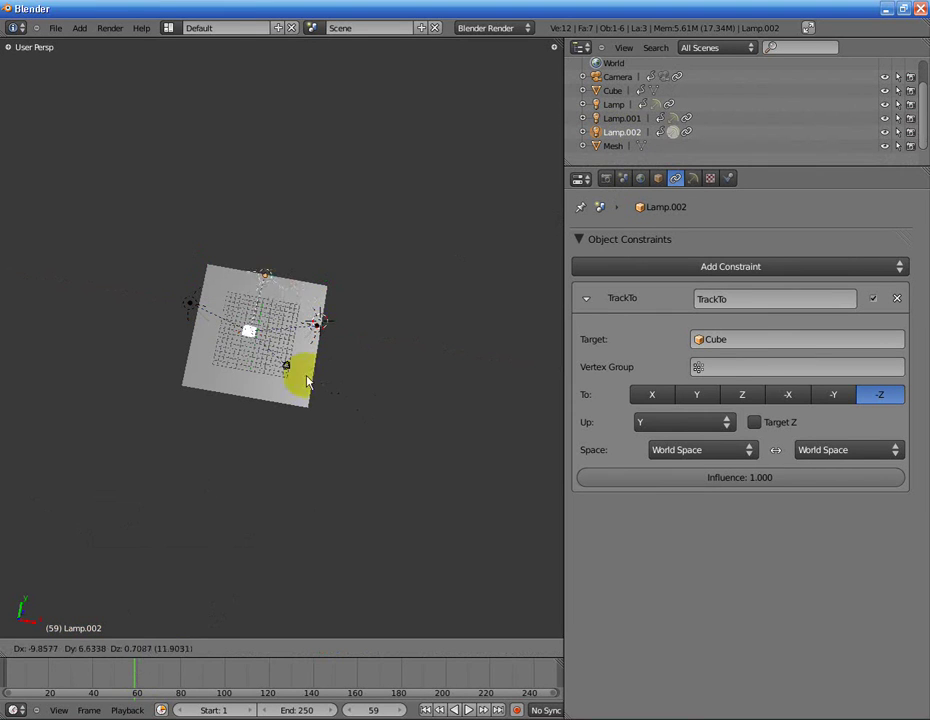
Step: Move Lamp.001 to the lower-left side of the ground plane
right_click(185, 305)
key("g")
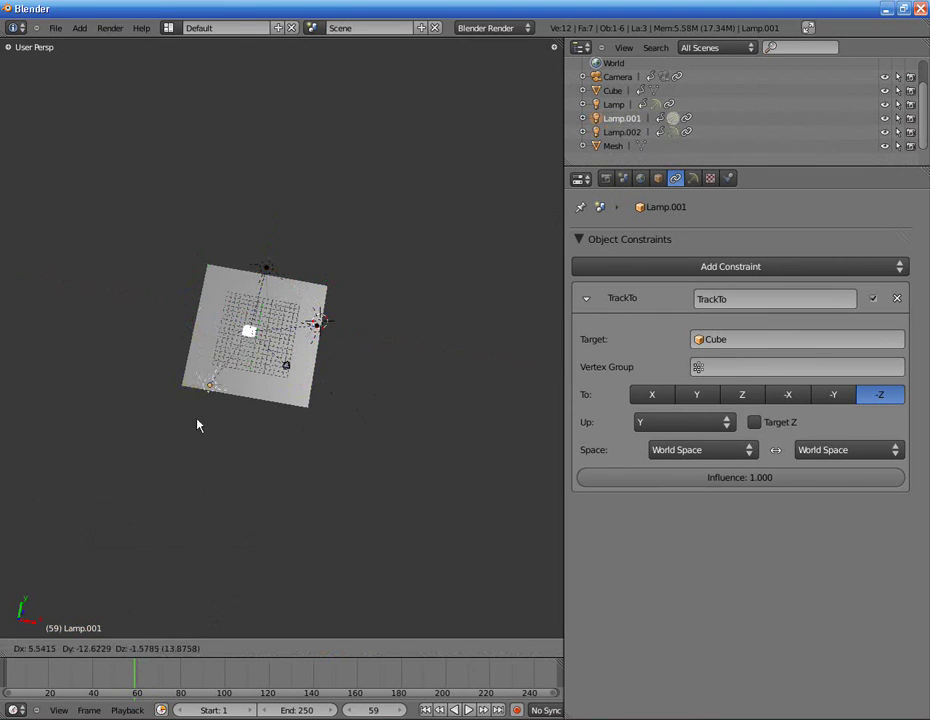
left_click(178, 399)
mouse_move(178, 399)
middle_mouse_down()
mouse_move(233, 437)
mouse_move(270, 436)
mouse_move(279, 407)
middle_mouse_up()
Step: Rewind the animation to frame 0 and view through the scene camera
mouse_move(40, 690)
left_mouse_down()
mouse_move(425, 703)
mouse_move(10, 691)
left_mouse_up()
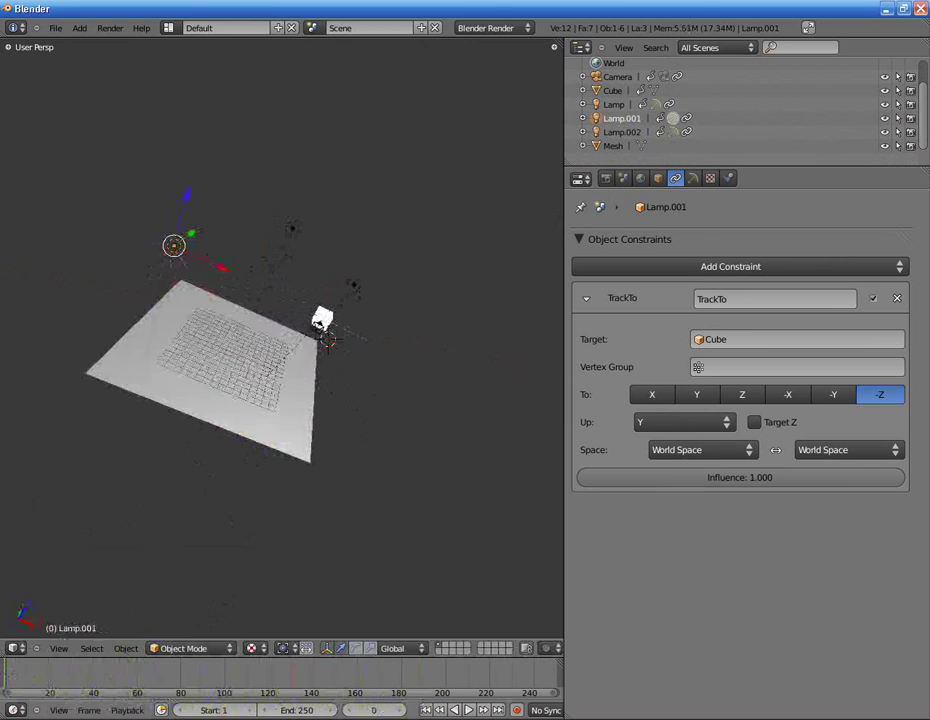
mouse_move(183, 482)
middle_mouse_down()
mouse_move(225, 445)
mouse_move(201, 478)
mouse_move(208, 536)
mouse_move(320, 357)
mouse_move(297, 421)
mouse_move(297, 345)
middle_mouse_up()
key("KP_0")
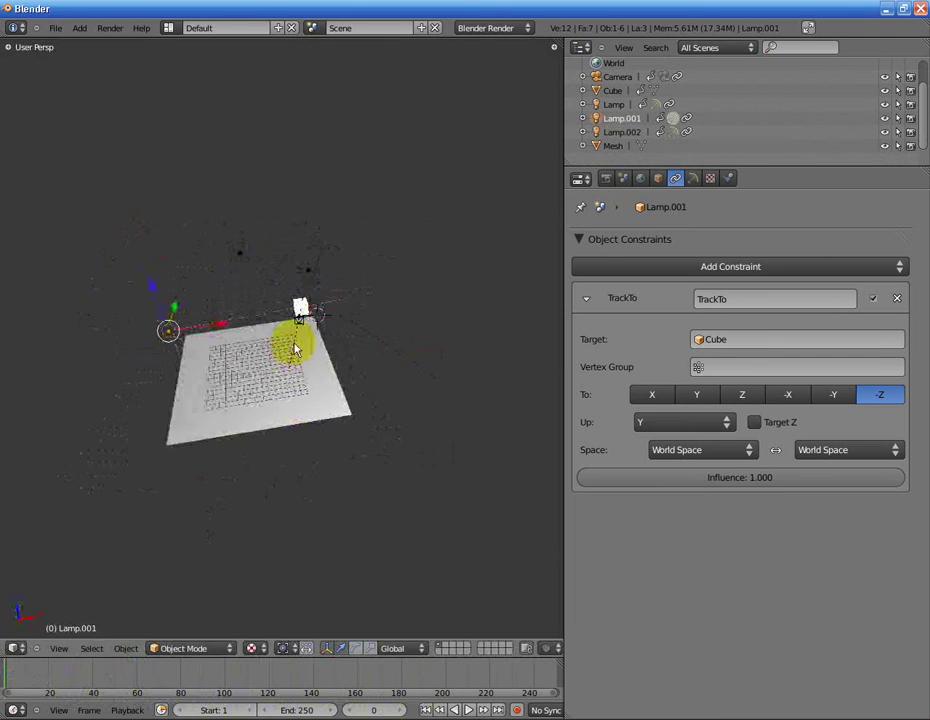
Step: Set Lamp.001 and Lamp.002 to the Spot lamp type
left_click(695, 180)
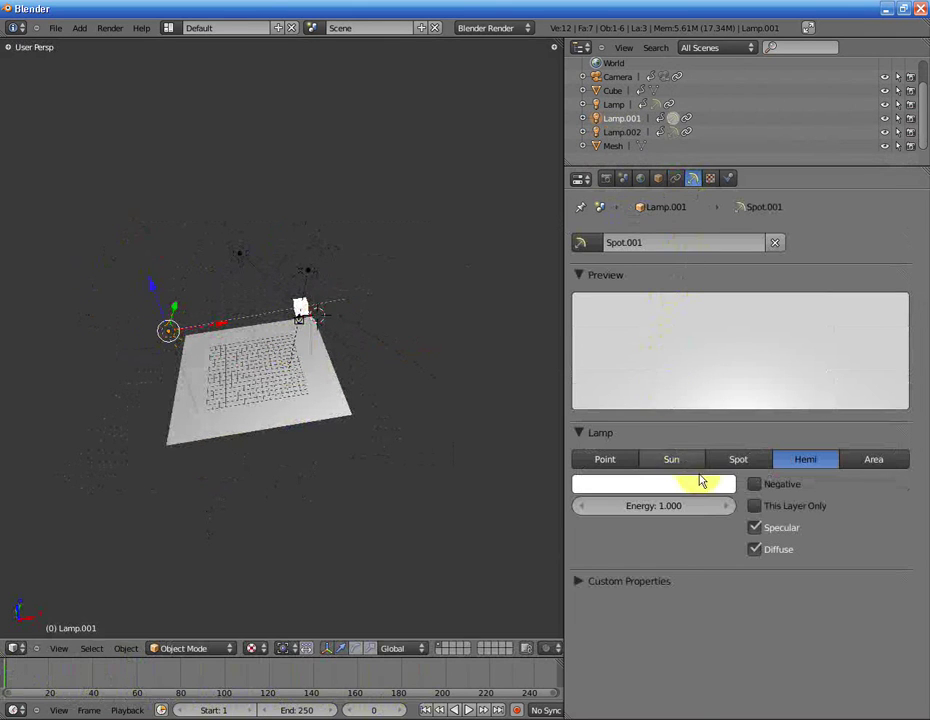
left_click(311, 276)
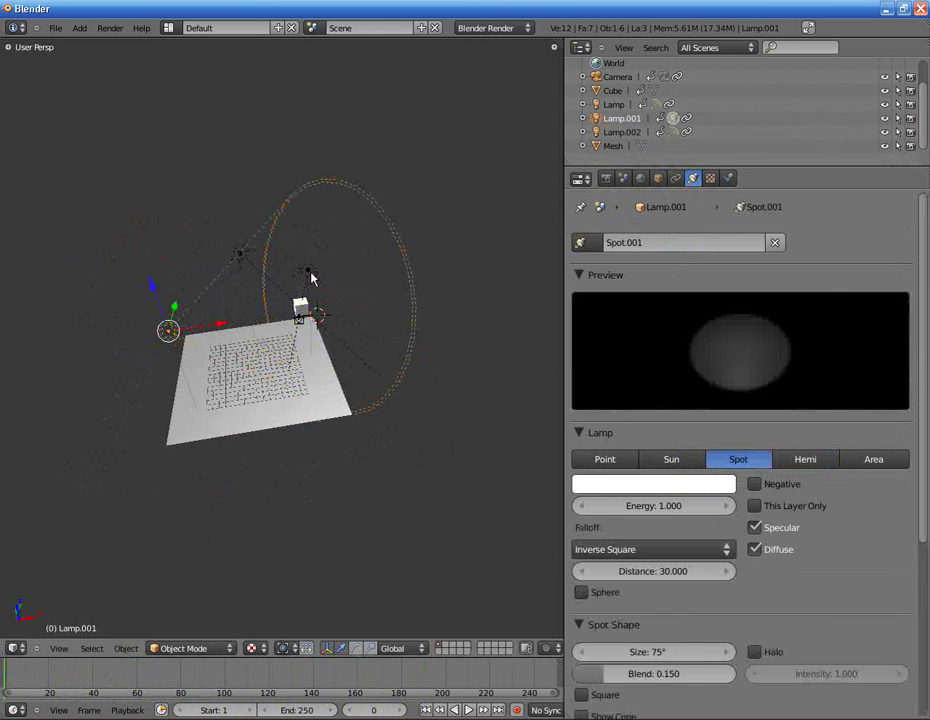
left_click(311, 276)
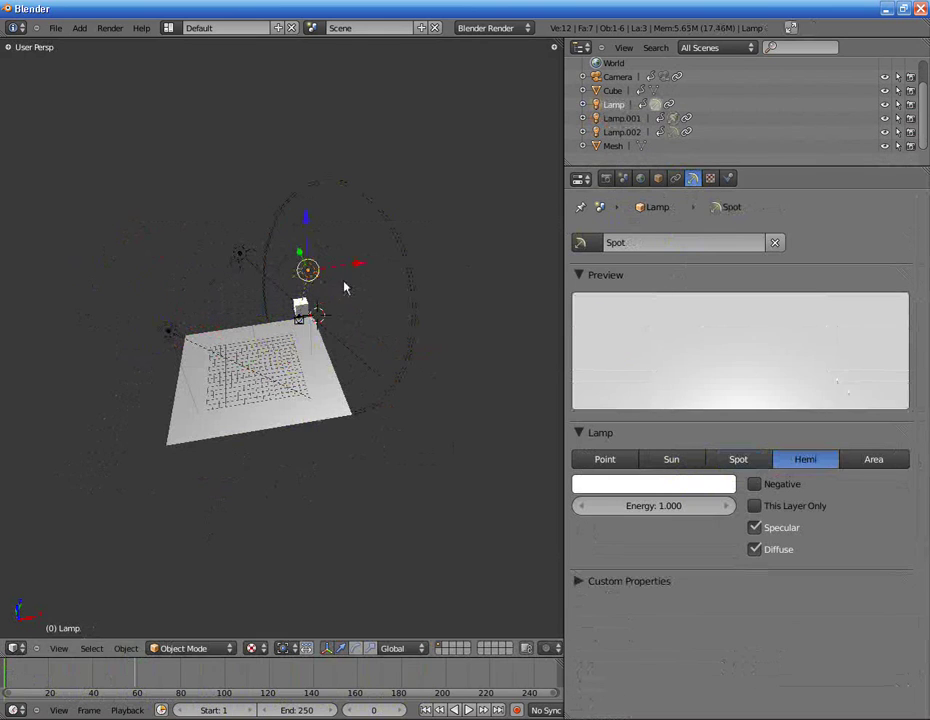
right_click(238, 262)
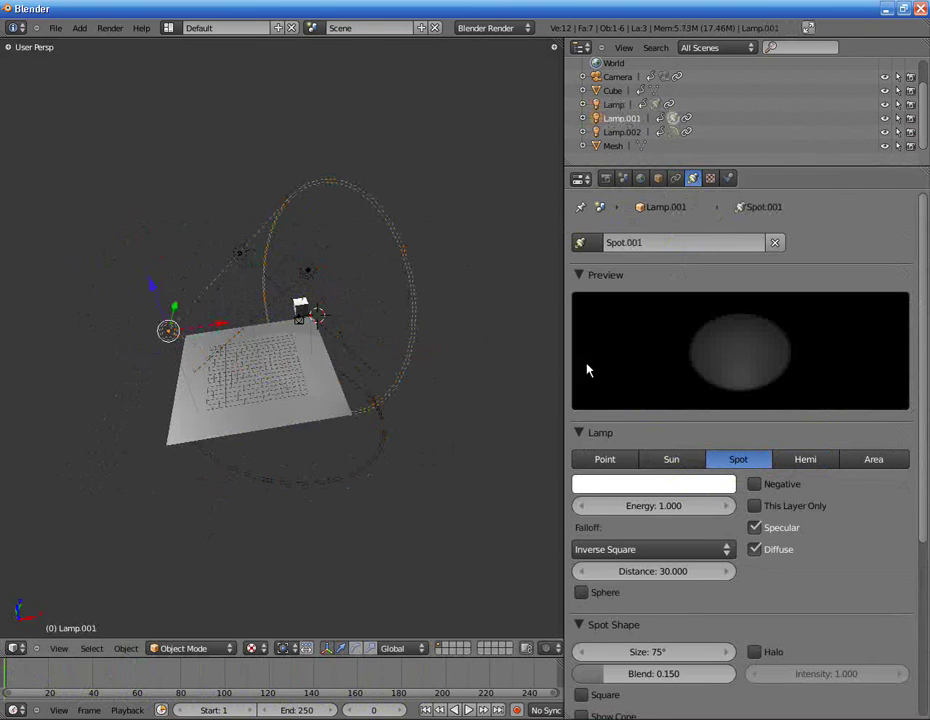
right_click(260, 267)
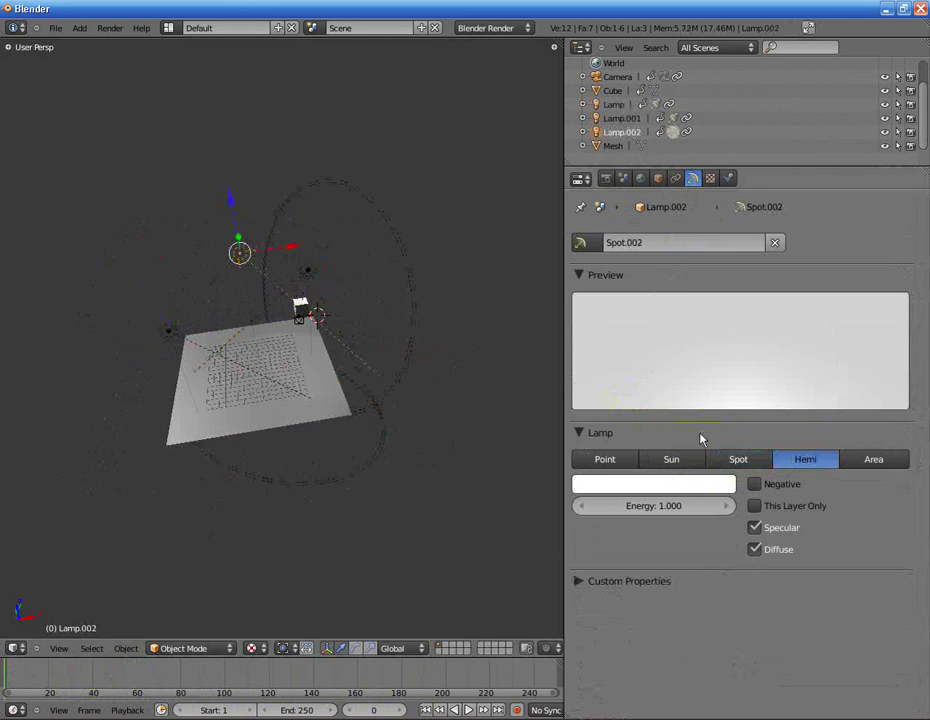
left_click(740, 459)
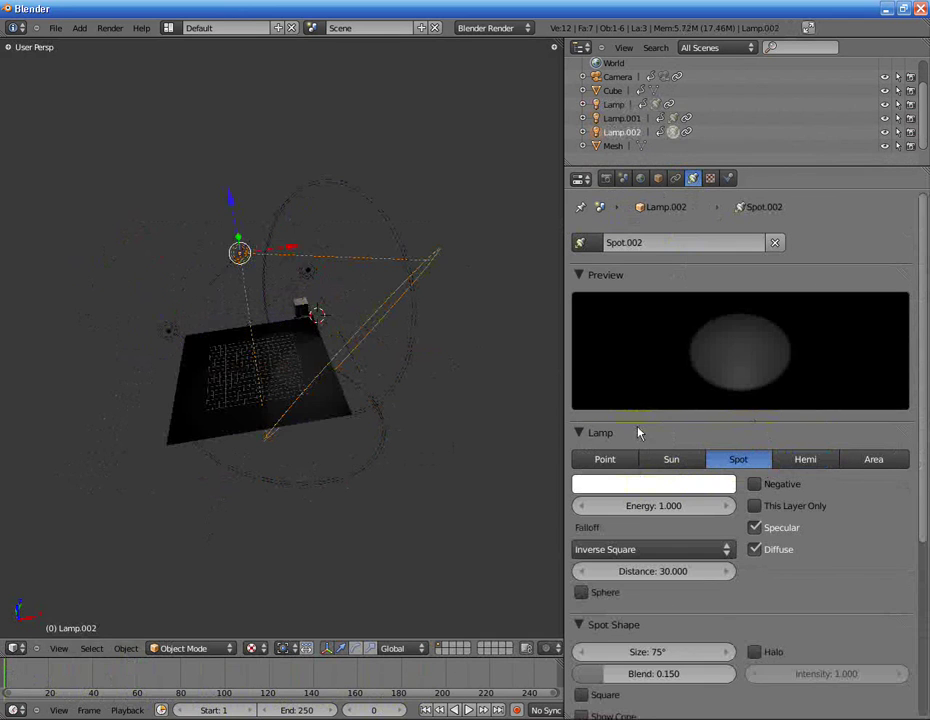
mouse_move(374, 382)
middle_mouse_down()
mouse_move(382, 525)
mouse_move(361, 469)
middle_mouse_up()
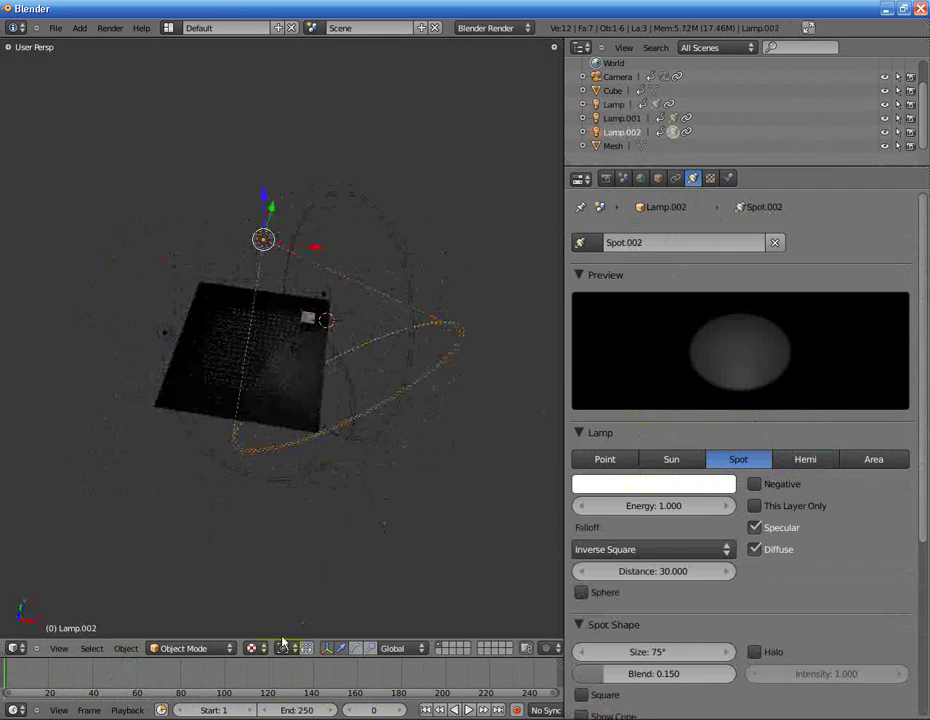
left_click_drag(35, 676, 121, 686)
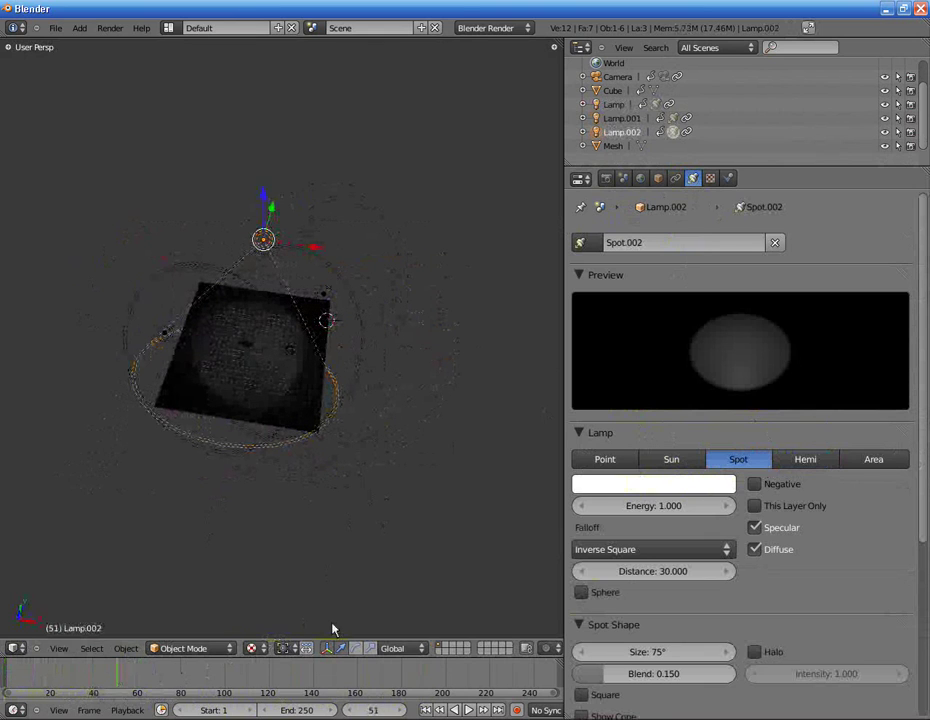
Step: Raise the energy of the lamp named Lamp from 1.000 to 2.000
right_click(322, 303)
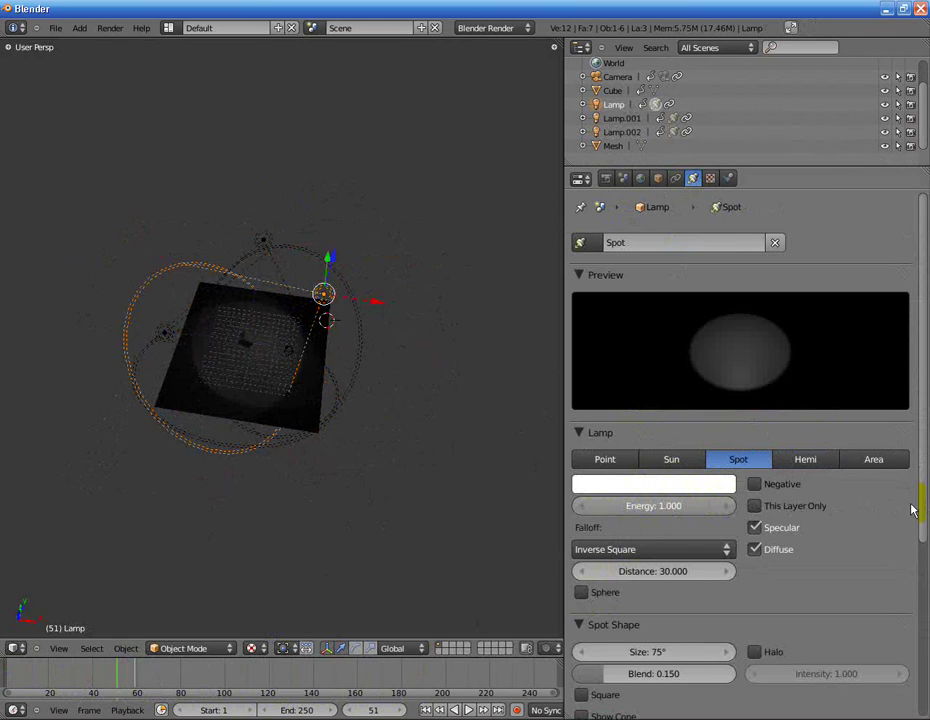
left_click_drag(656, 505, 678, 503)
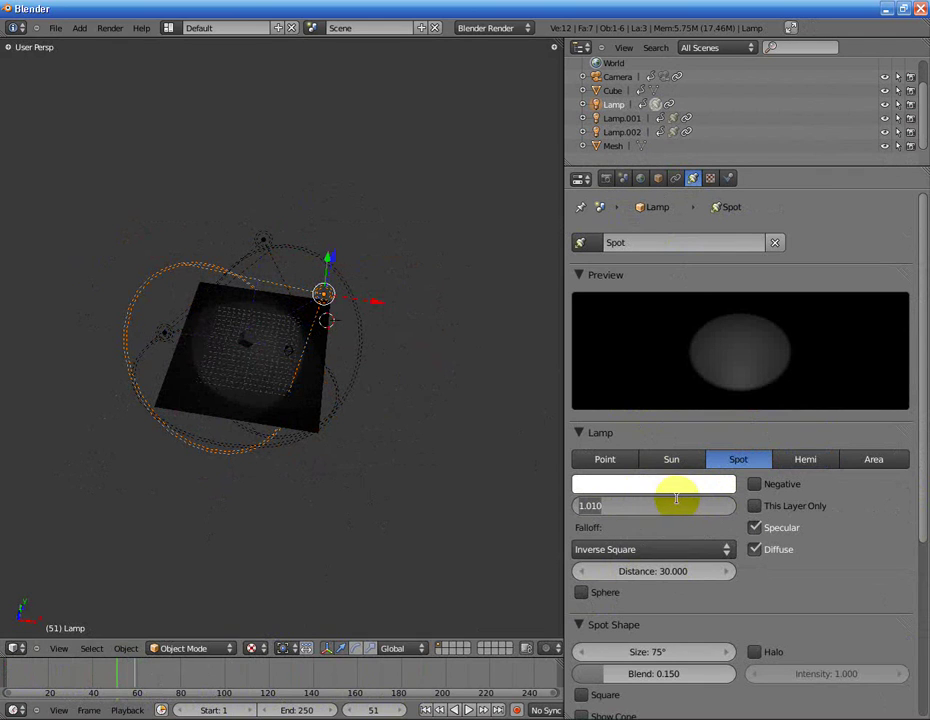
type("2")
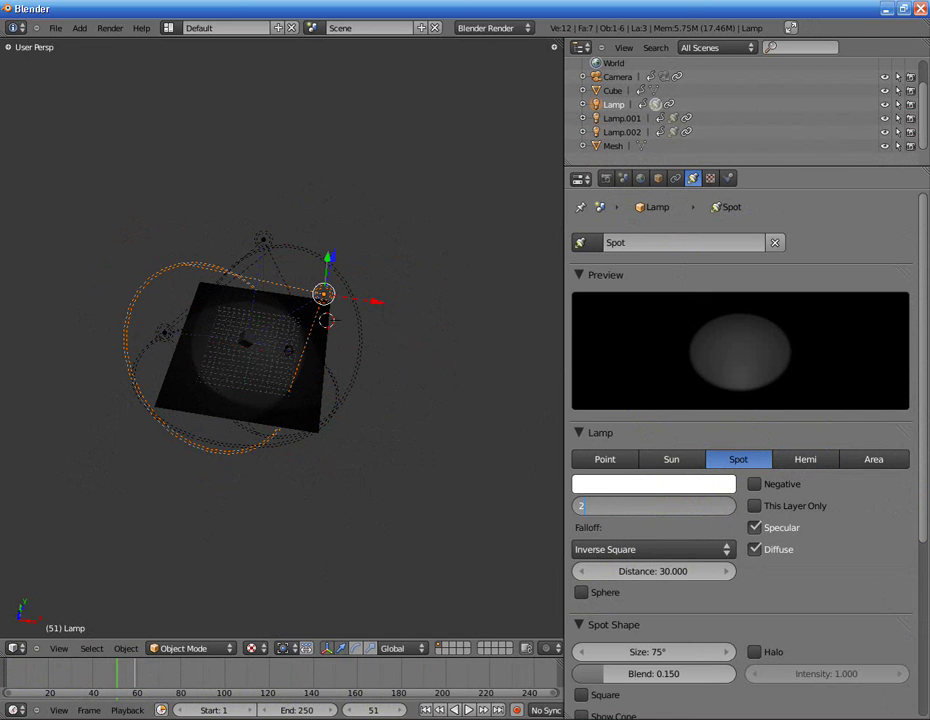
key("Return")
scroll(232, 457, "up", 2)
scroll(264, 436, "up", 1)
scroll(276, 431, "up", 2)
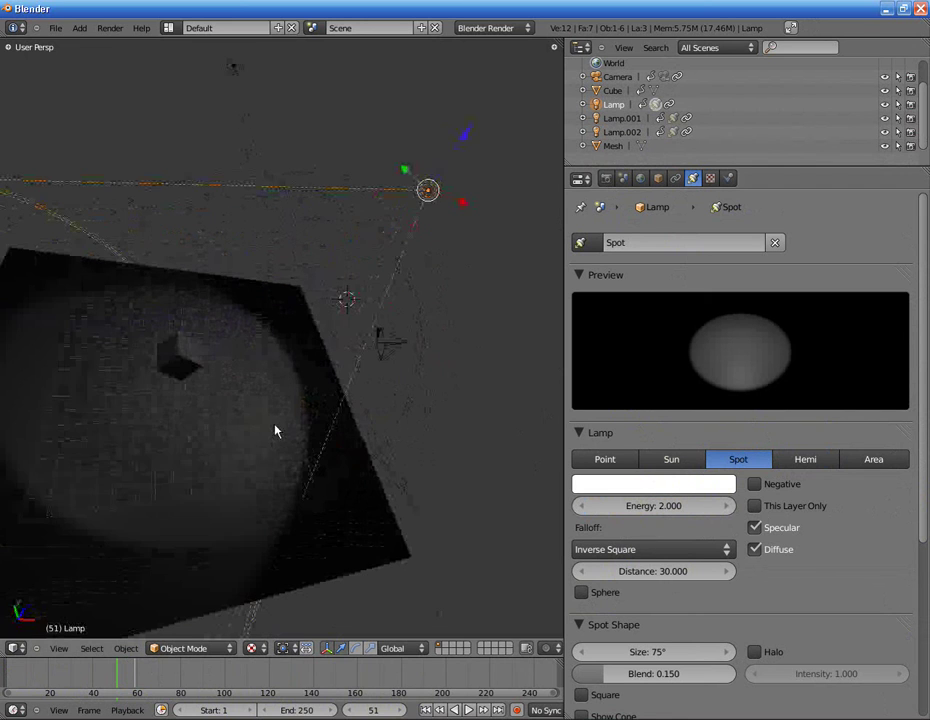
Step: Scrub the tumble in camera view, then show the 800 x 600 Render settings
key("KP_0")
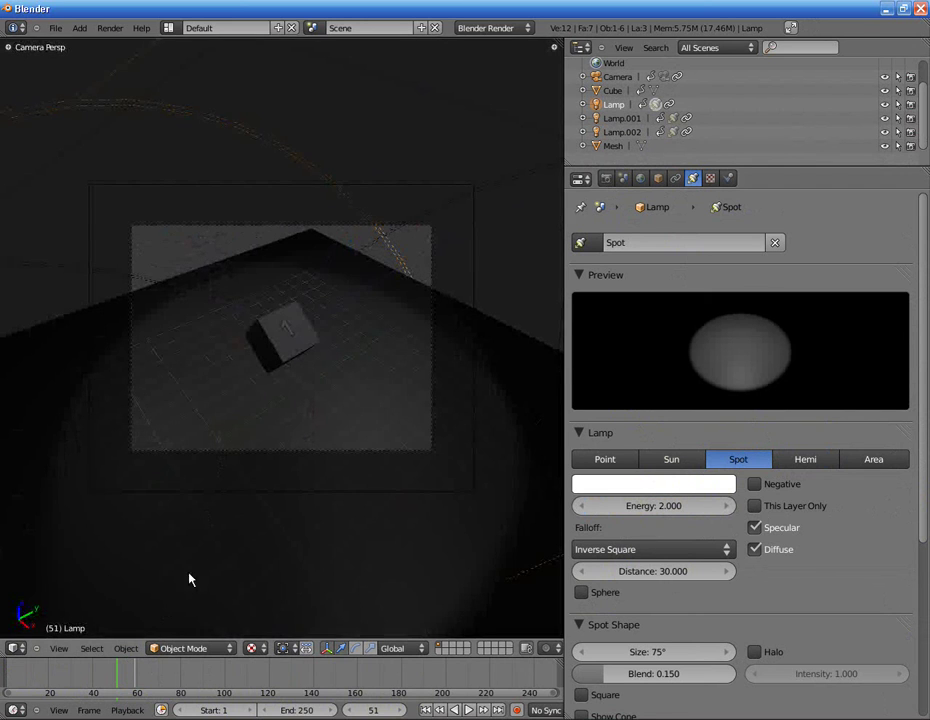
mouse_move(115, 680)
left_mouse_down()
mouse_move(7, 680)
mouse_move(177, 690)
mouse_move(62, 690)
mouse_move(241, 685)
mouse_move(197, 688)
left_mouse_up()
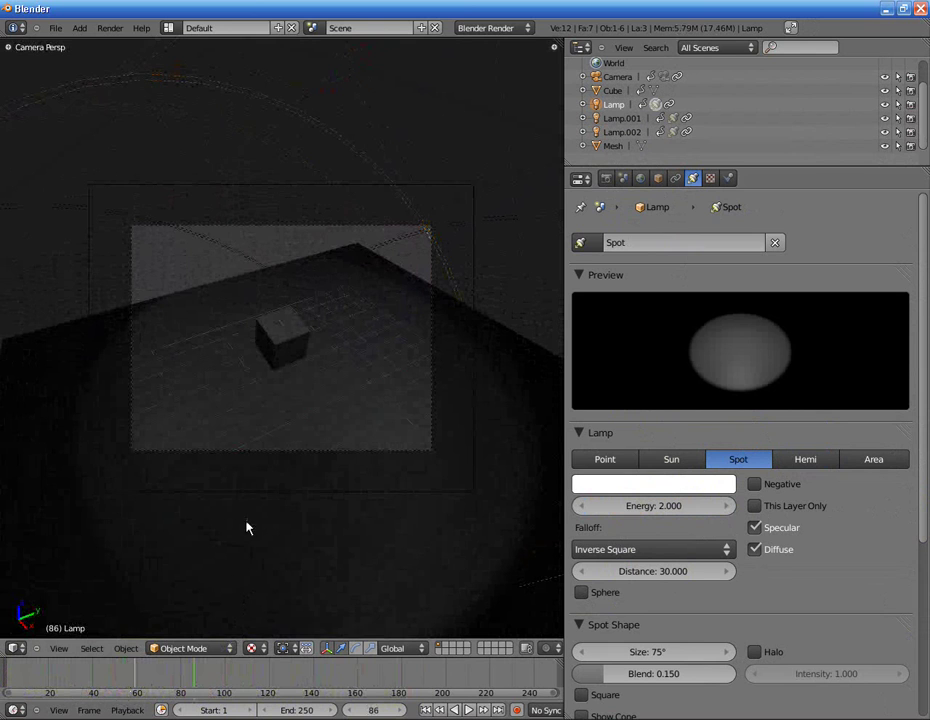
left_click(606, 178)
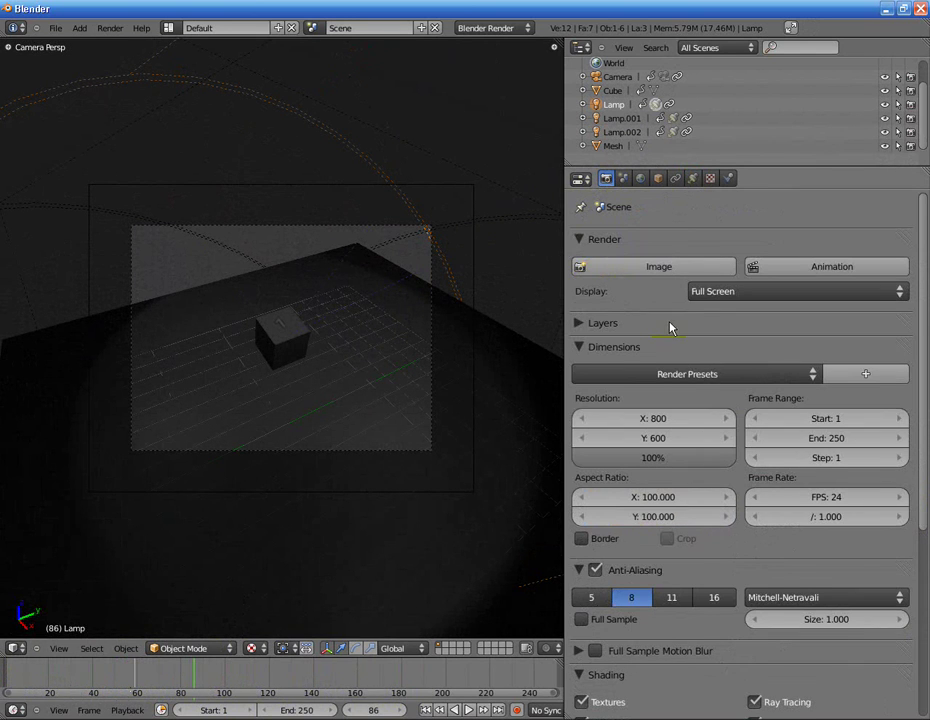
scroll(670, 327, "down", 1)
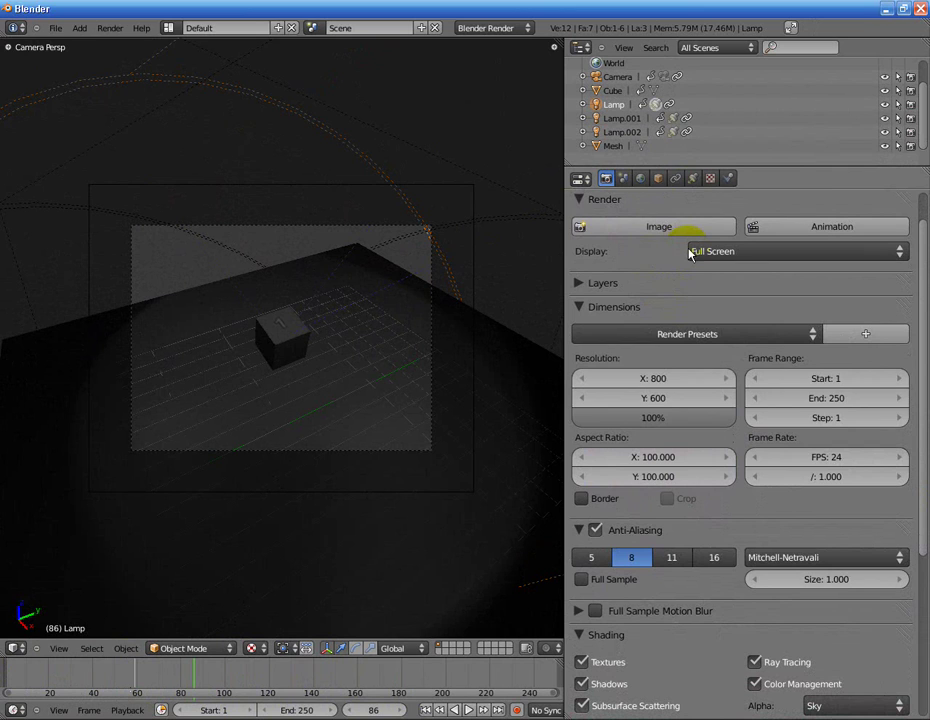
Step: Choose the HDTV 720p render preset, giving 1280 x 720 at 100%
left_click(676, 335)
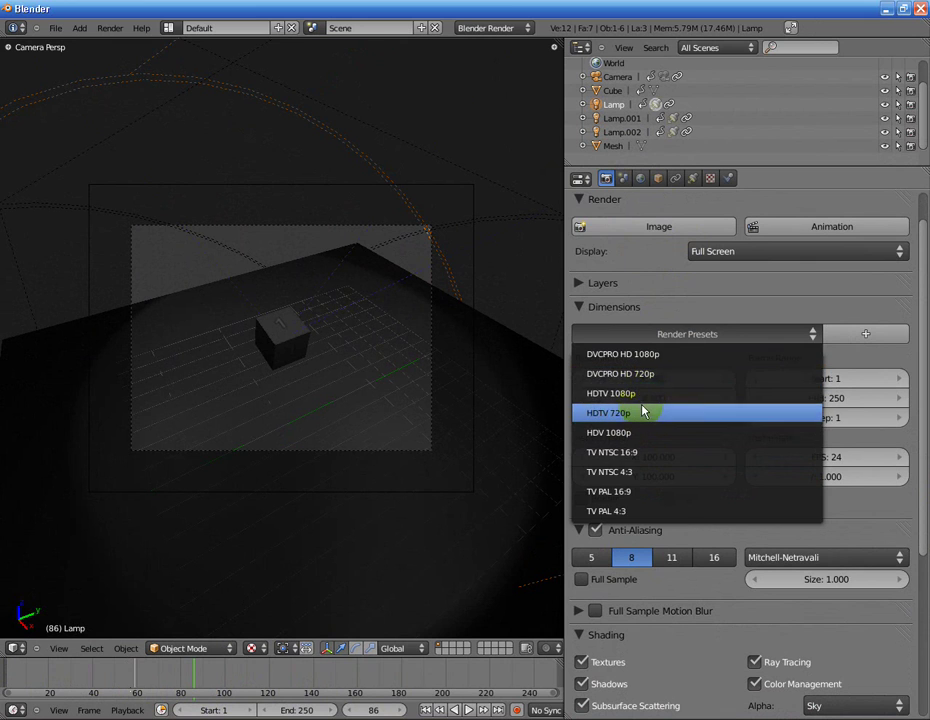
left_click(646, 413)
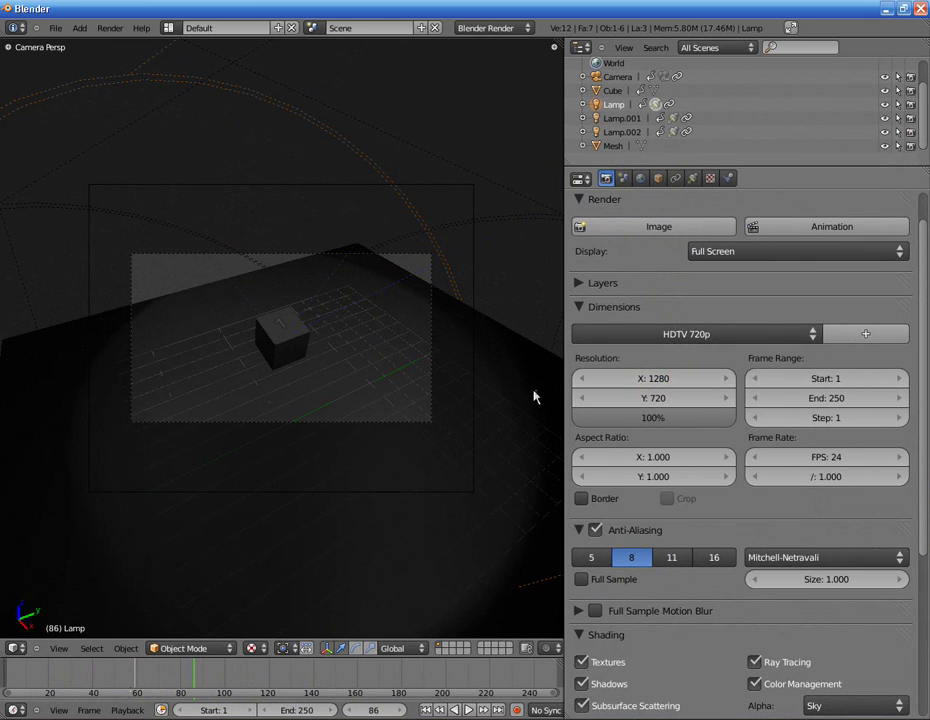
scroll(332, 409, "up", 3)
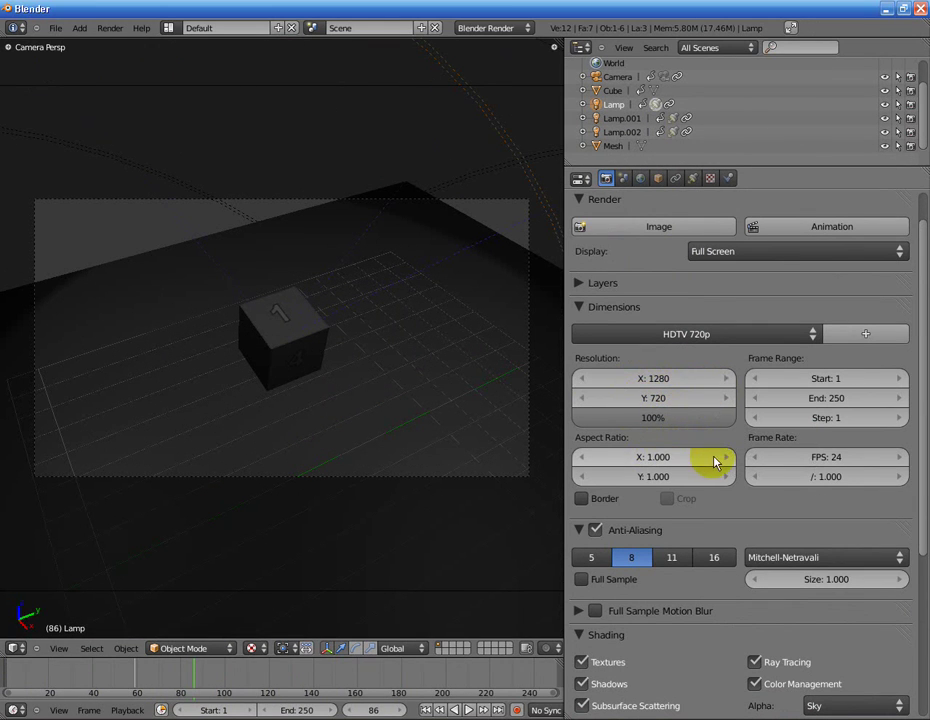
scroll(713, 463, "up", 1)
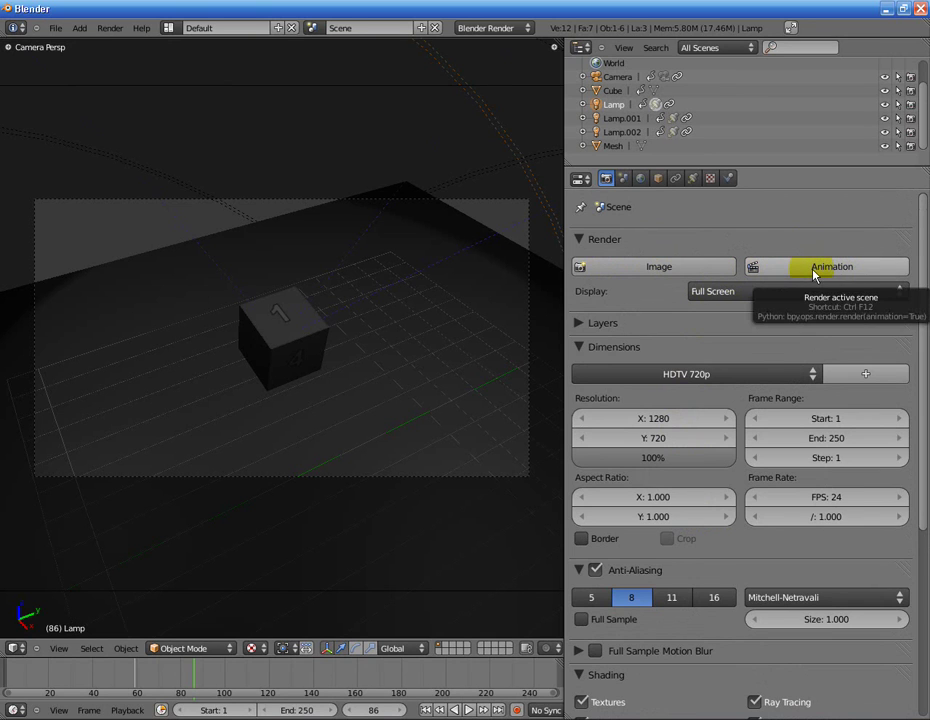
Step: Render a 1280 x 720 still image of the dice cube from the camera
left_click(677, 268)
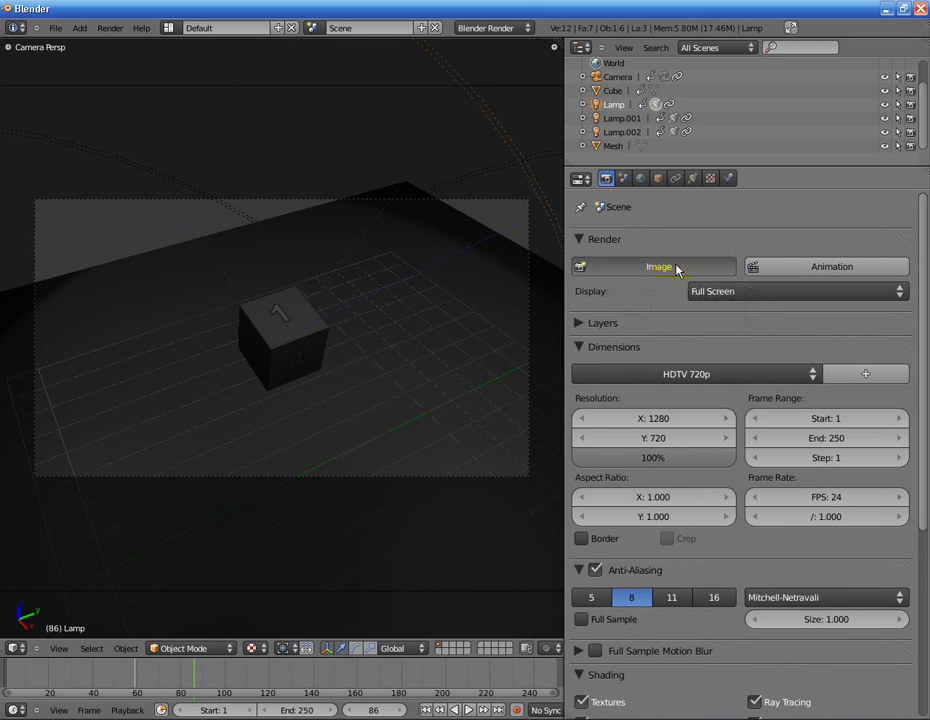